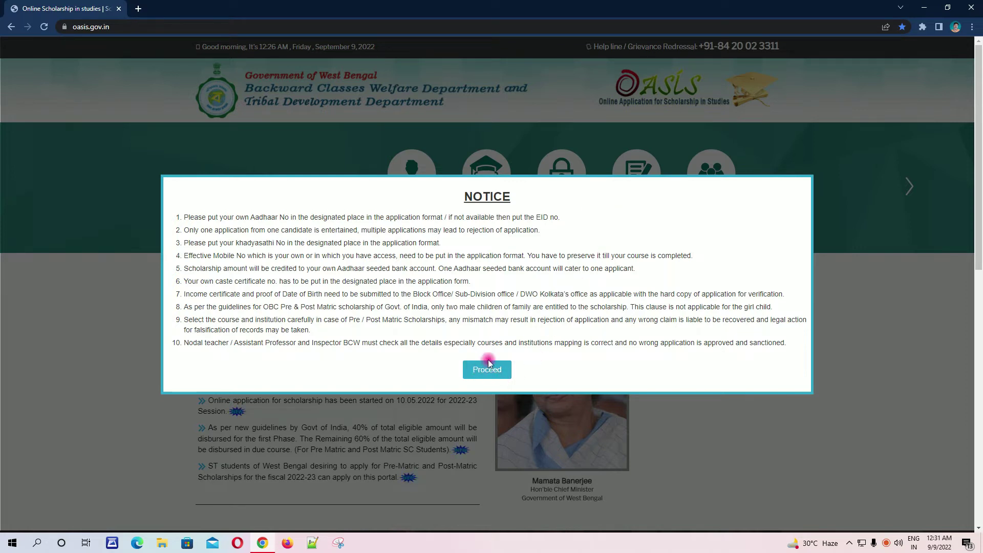
Step: Start a new student registration and confirm MALDAH as the institution's district
left_click(481, 366)
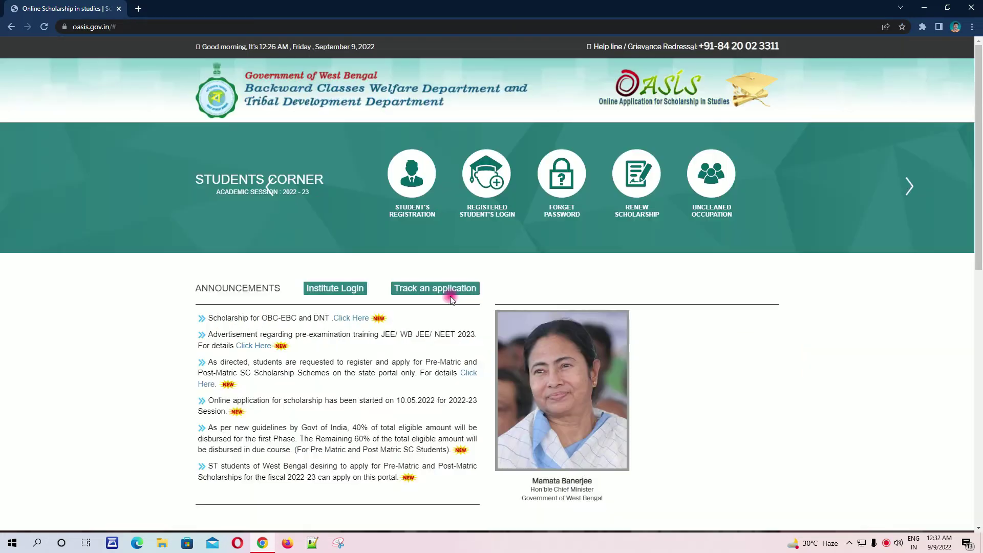
left_click(406, 180)
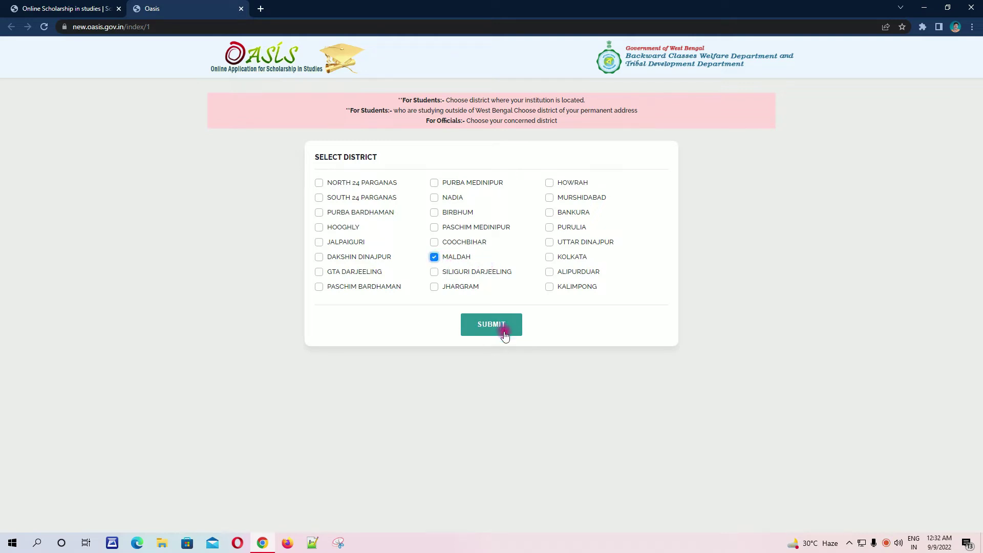
left_click(485, 330)
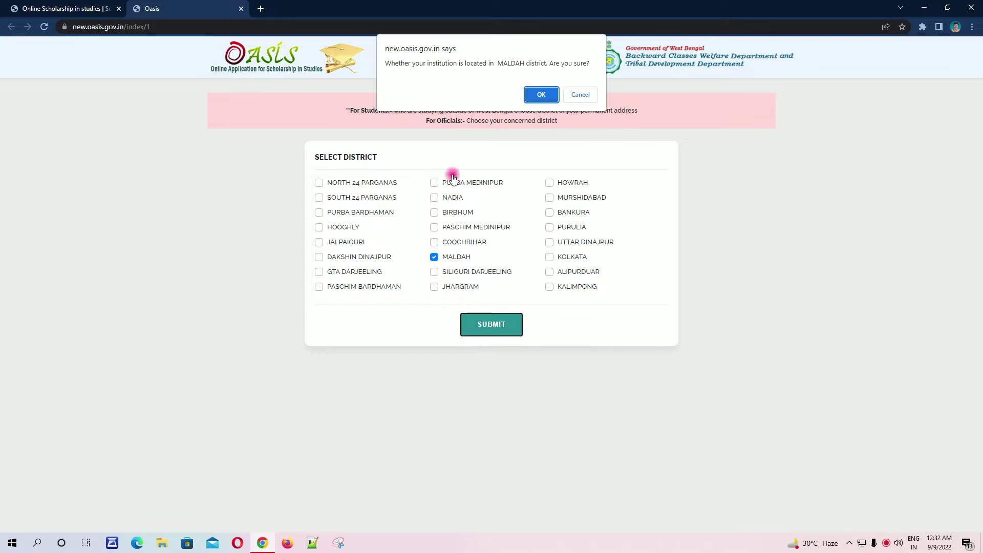
left_click(539, 95)
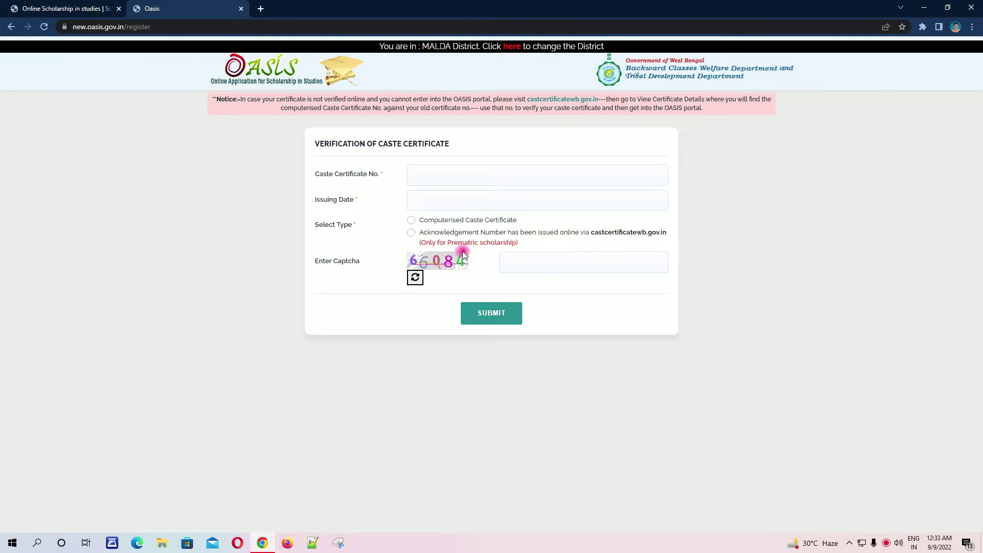
Step: Submit the entered caste certificate details and captcha for verification
left_click(487, 323)
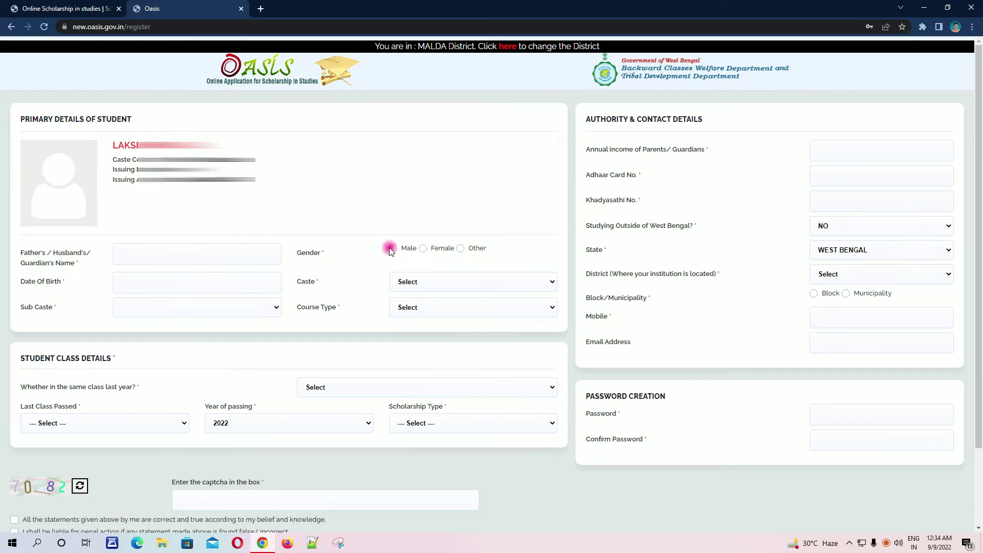
Step: Set gender Female, birth date 2022-09-06, caste SC, sub caste CHAIN, course Regular Full Time
left_click(422, 248)
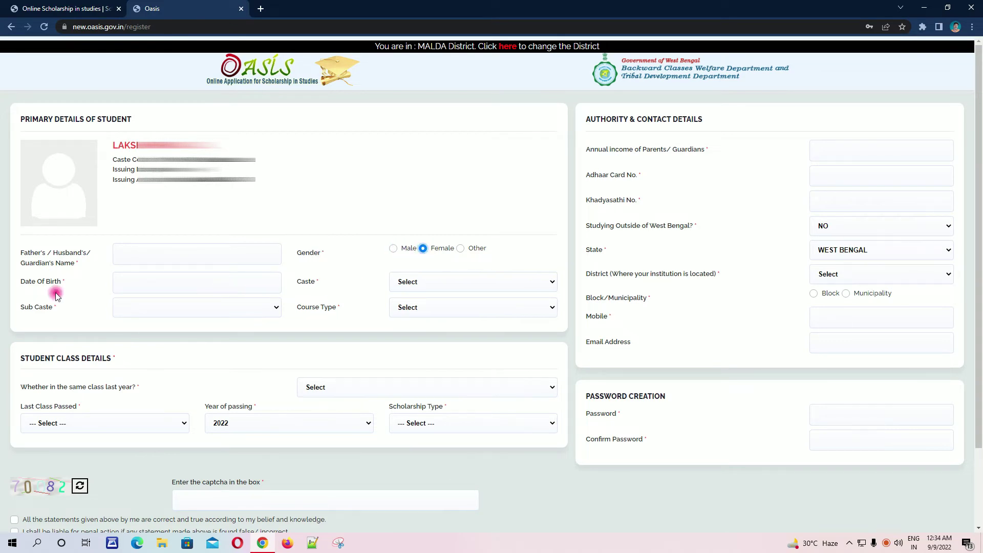
left_click(150, 283)
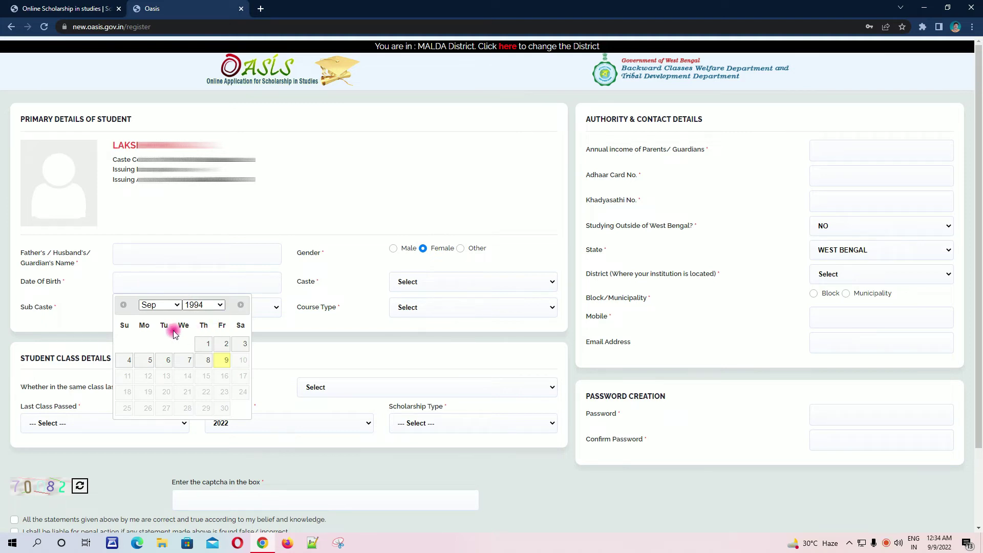
left_click(165, 361)
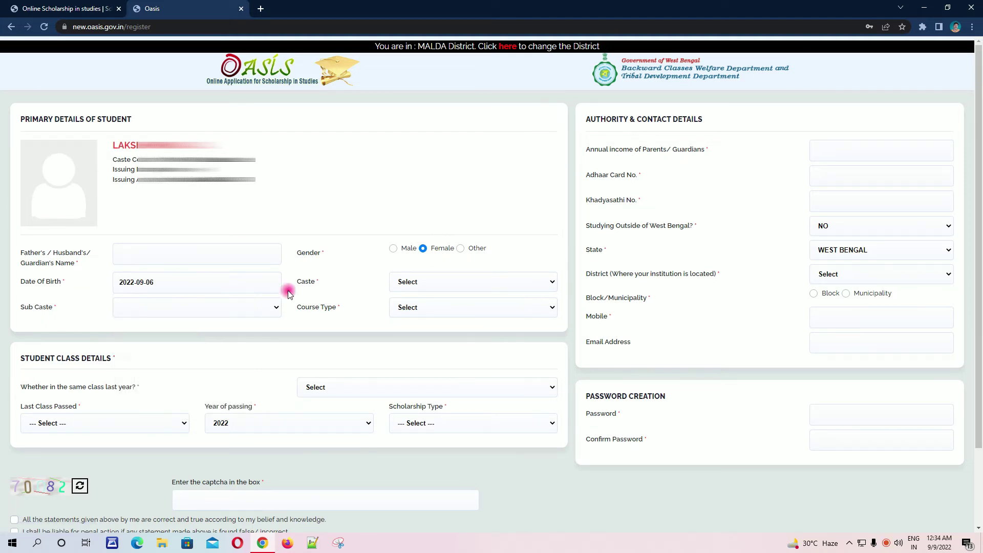
left_click(414, 285)
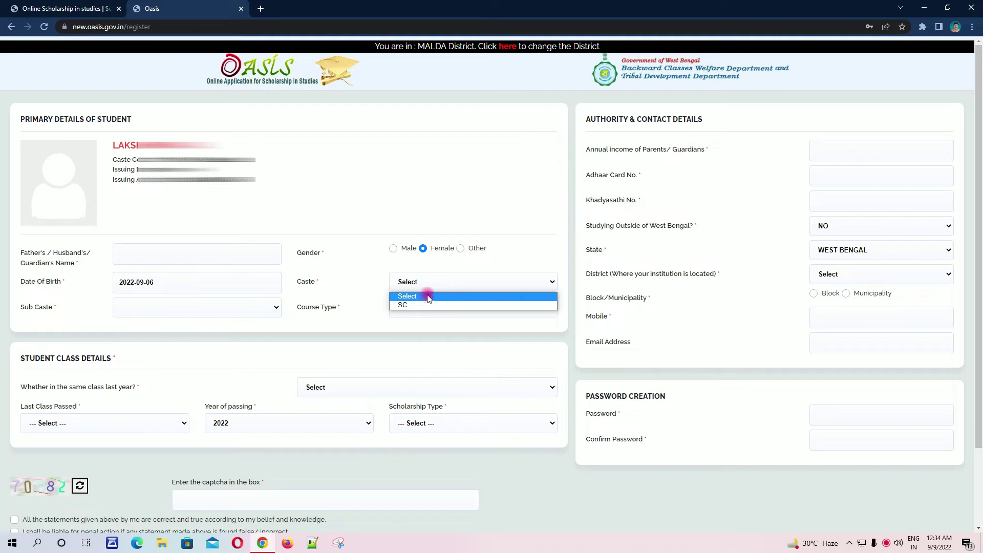
left_click(418, 306)
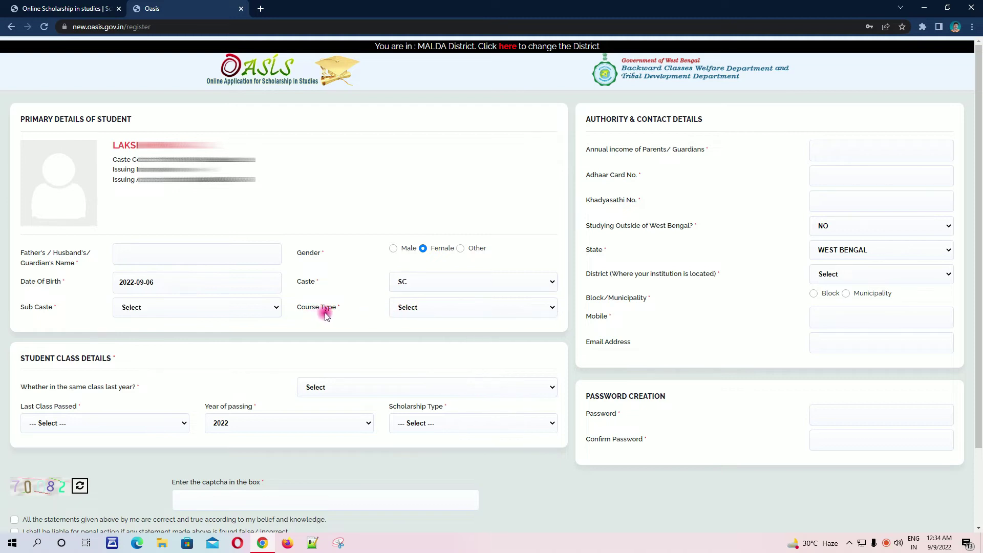
left_click(479, 308)
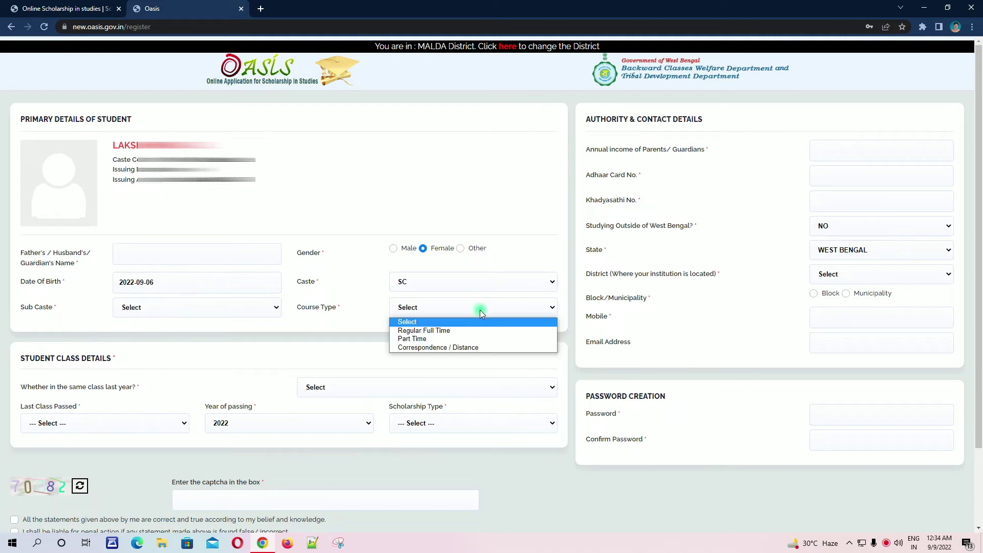
left_click(464, 332)
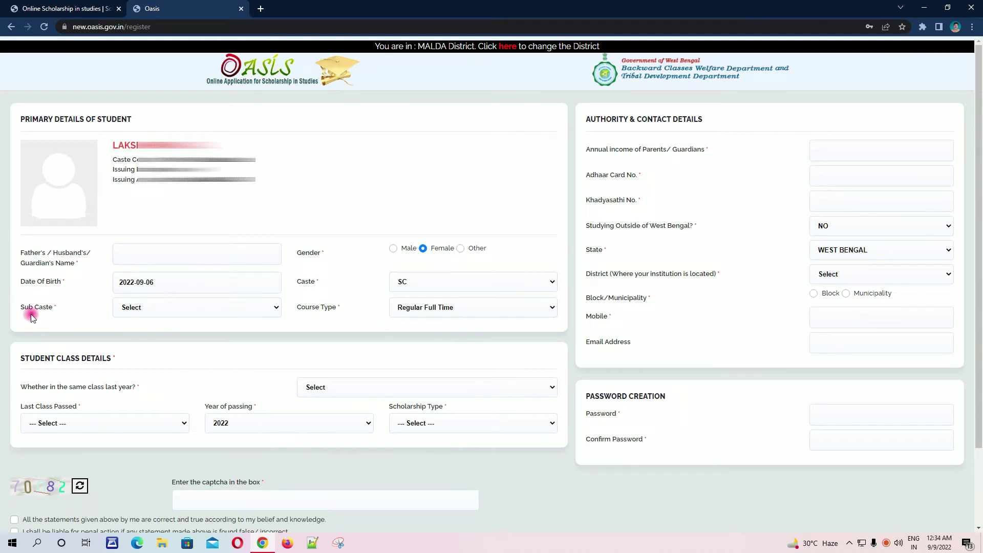
left_click(169, 308)
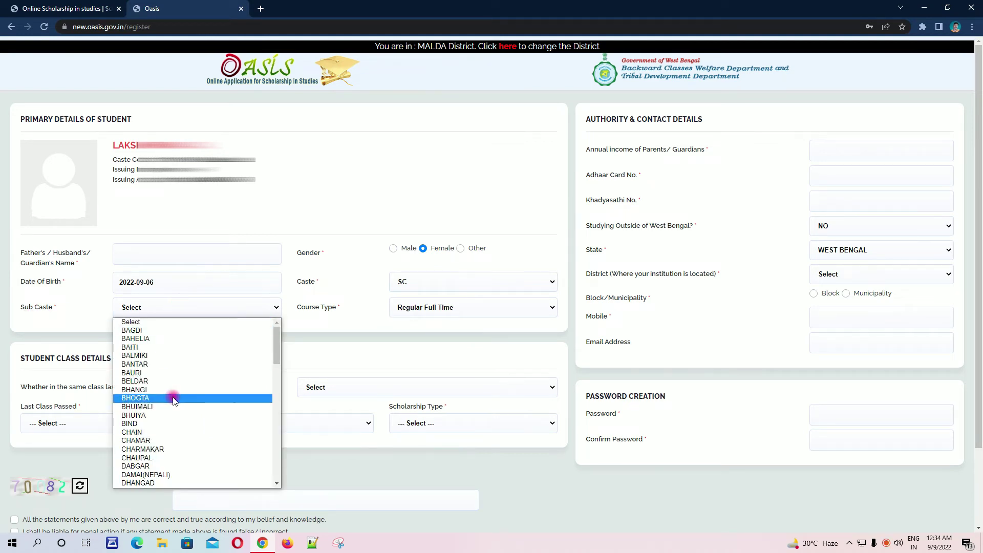
left_click(153, 433)
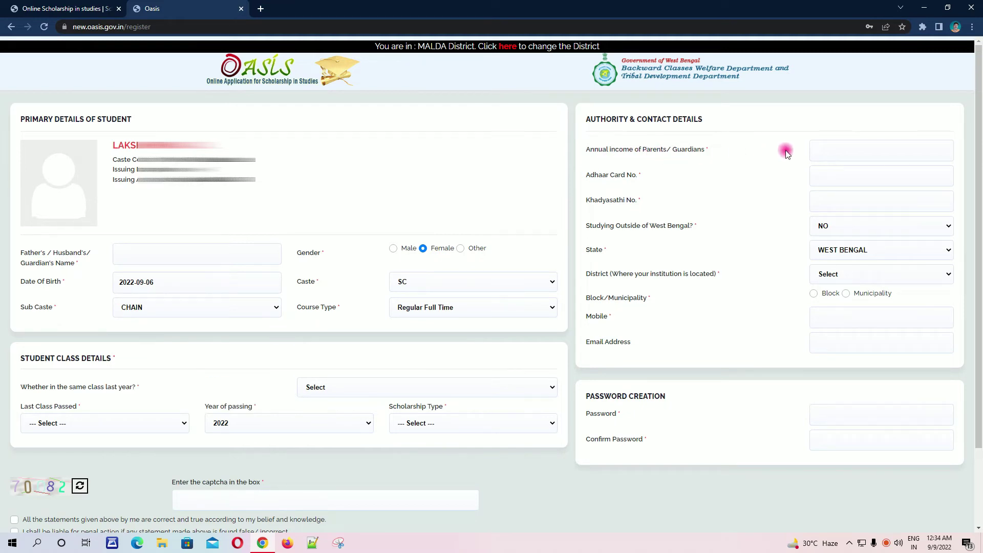
Step: Enter 96000 annual income and place the institution in MALDAH district, Gazole block
left_click(828, 150)
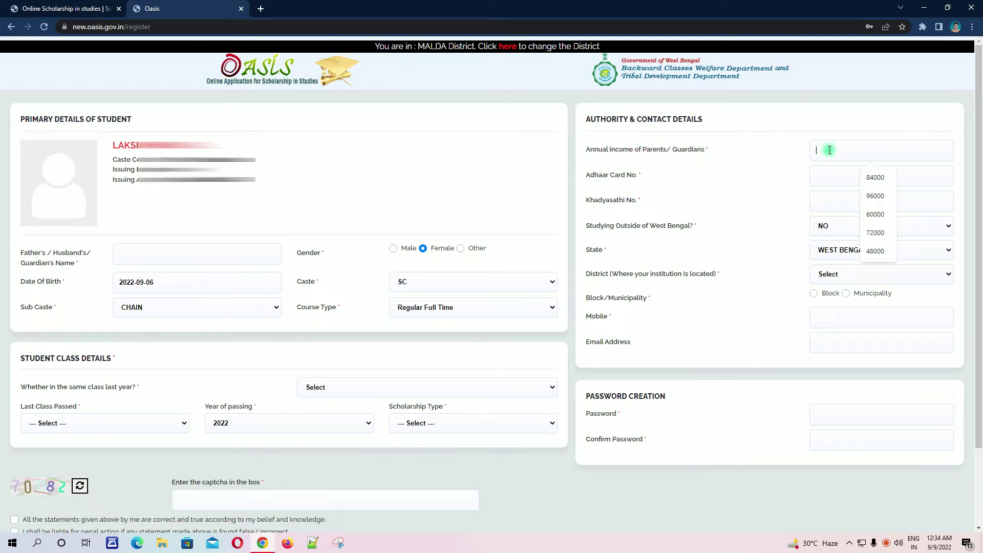
left_click(882, 201)
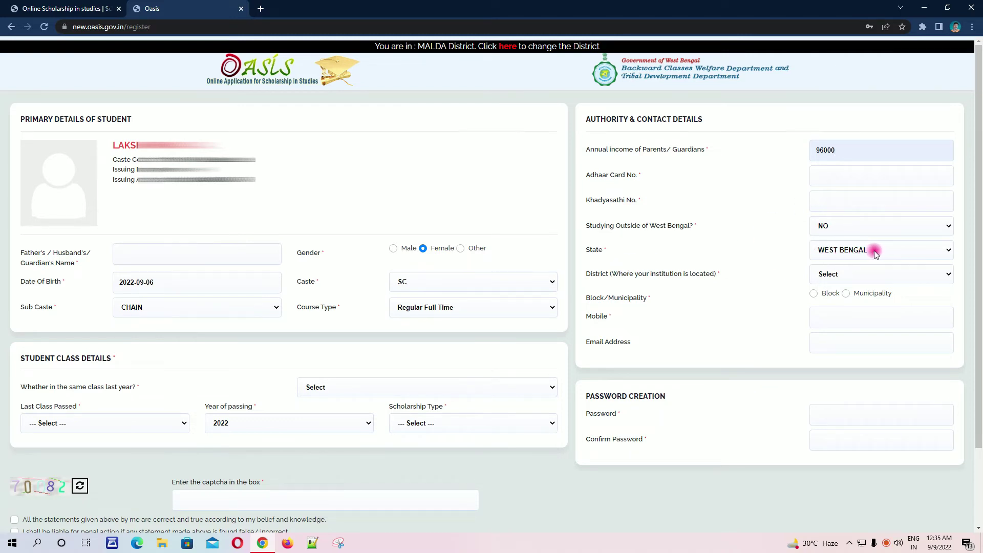
left_click(874, 278)
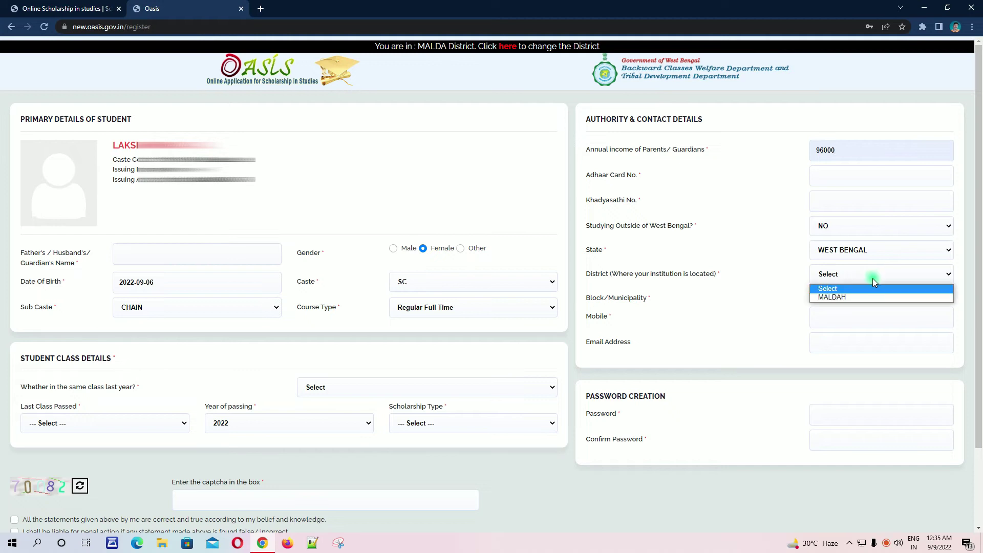
left_click(859, 297)
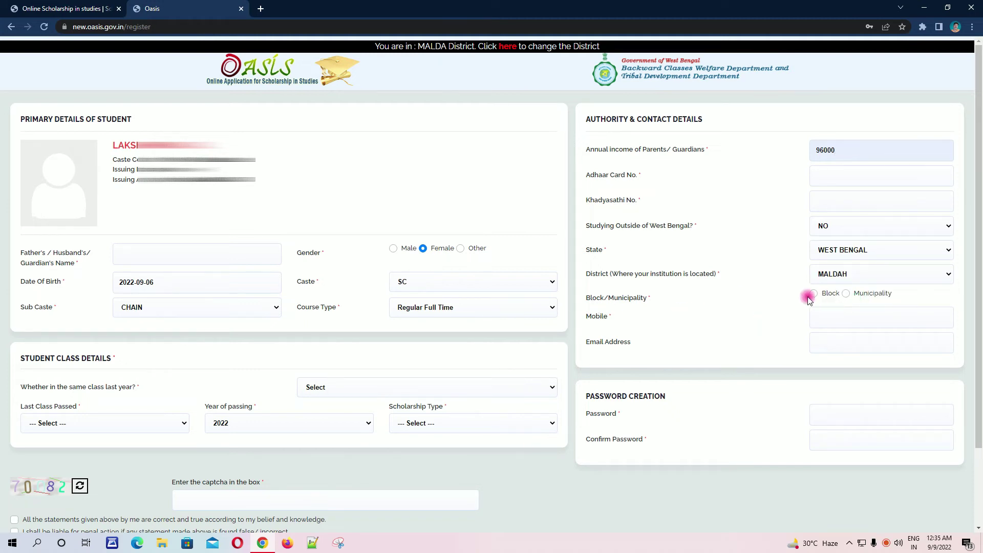
left_click(815, 296)
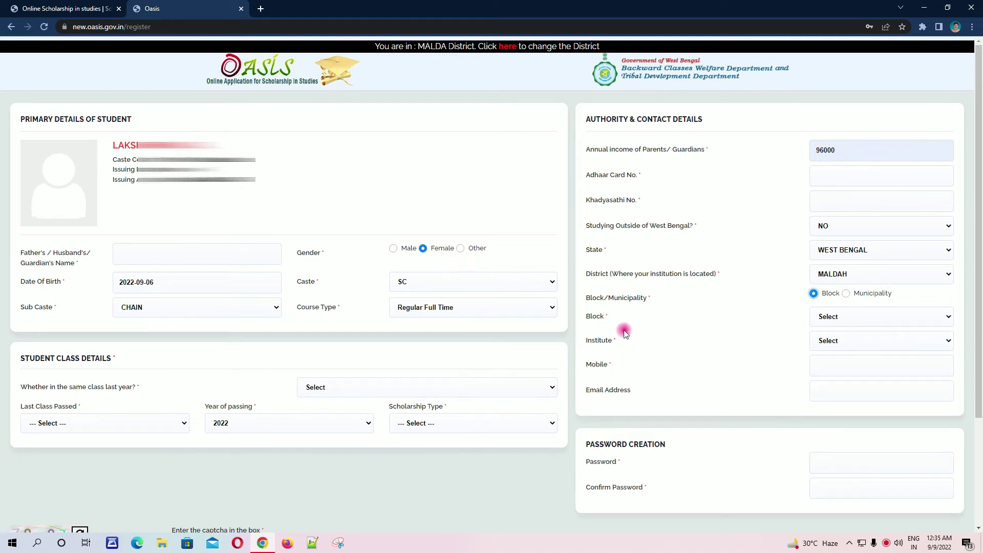
left_click(846, 321)
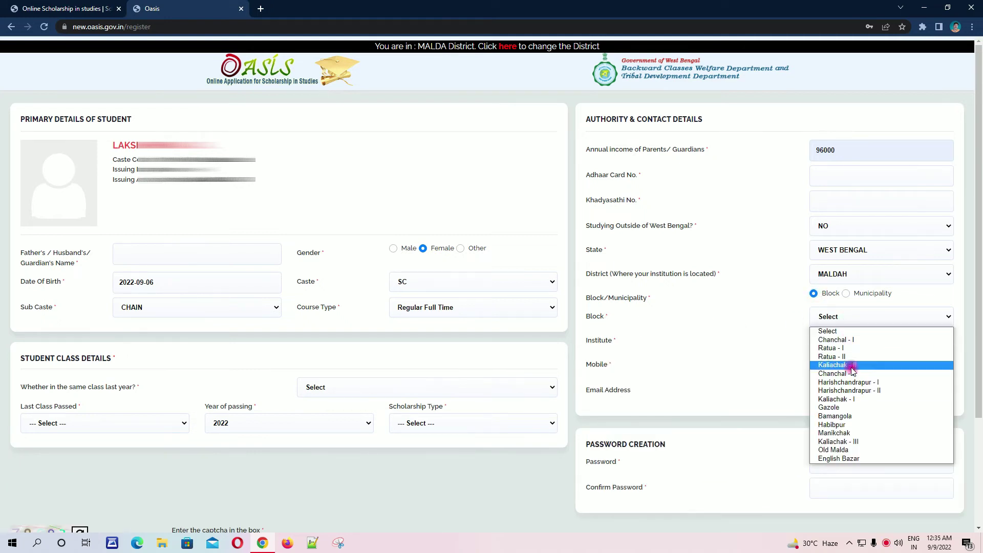
left_click(845, 403)
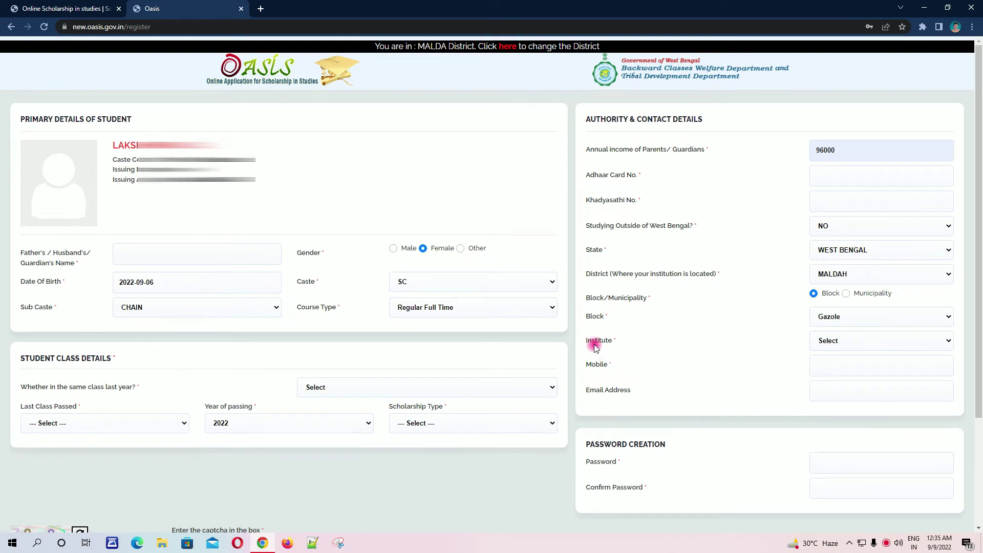
left_click(845, 342)
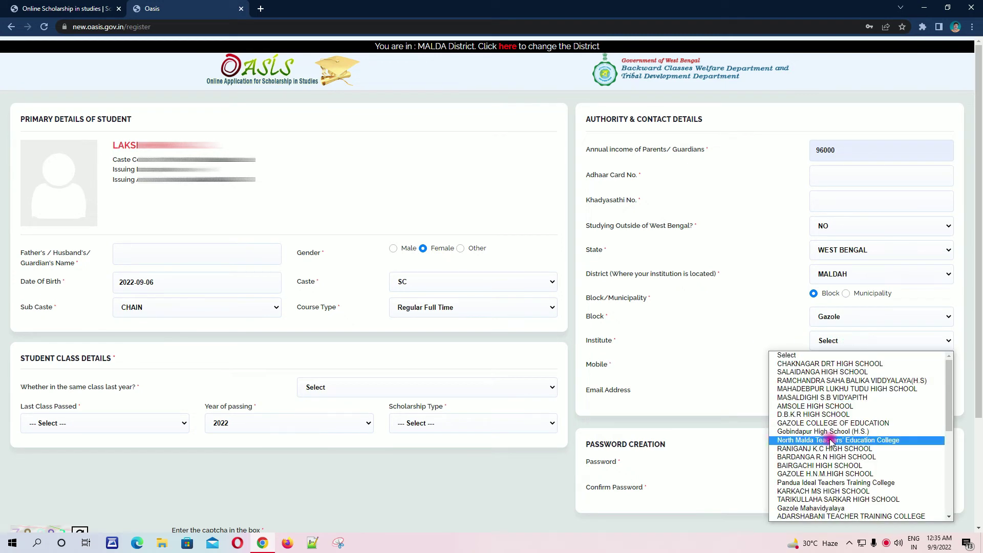
key("Escape")
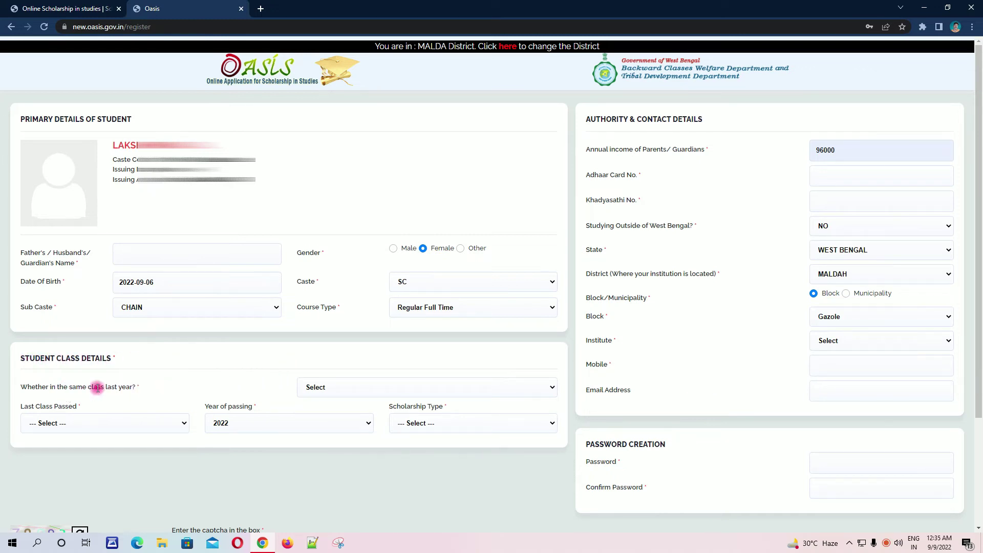
Step: Answer NO to same class last year and set last class passed to VIII
left_click(338, 387)
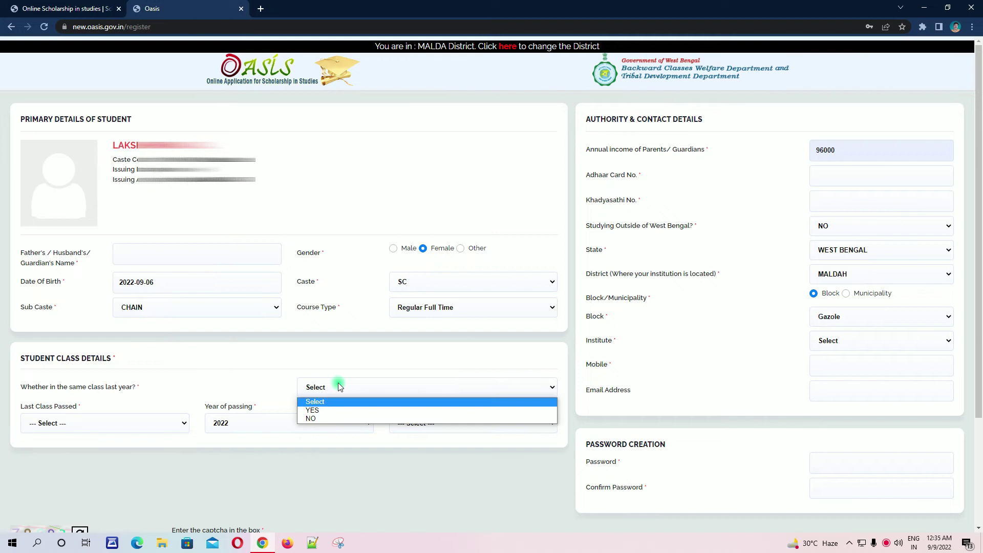
left_click(320, 419)
left_click(77, 423)
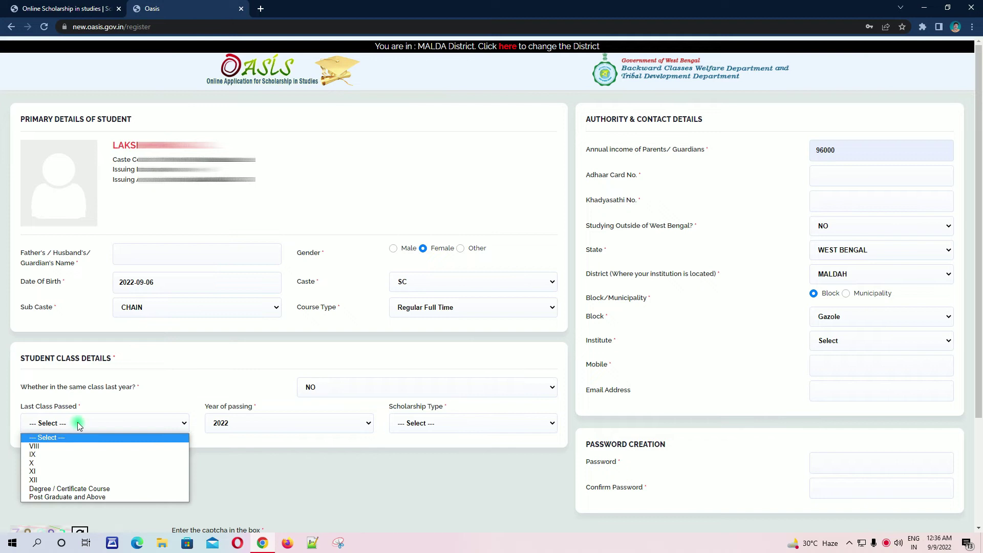
left_click(58, 447)
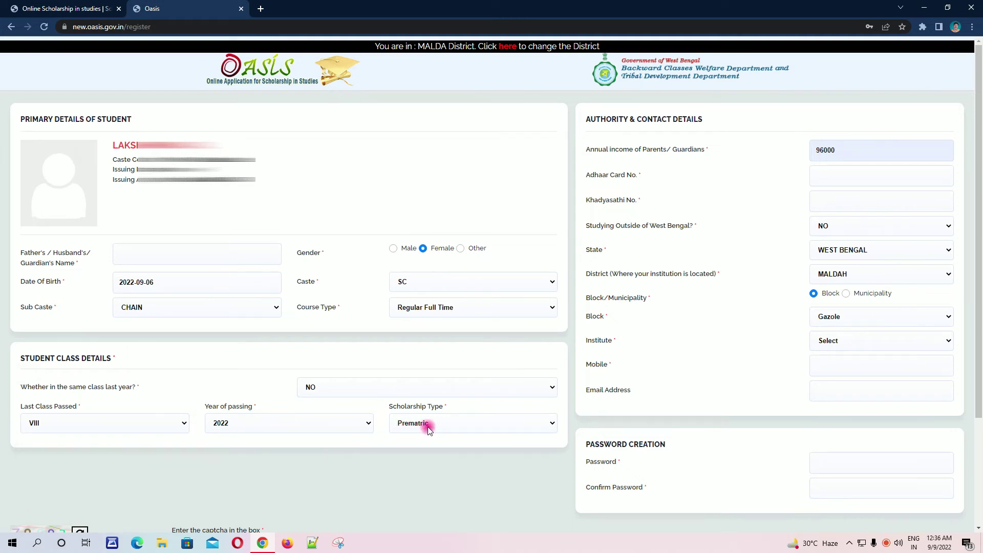
scroll(467, 416, "down", 1)
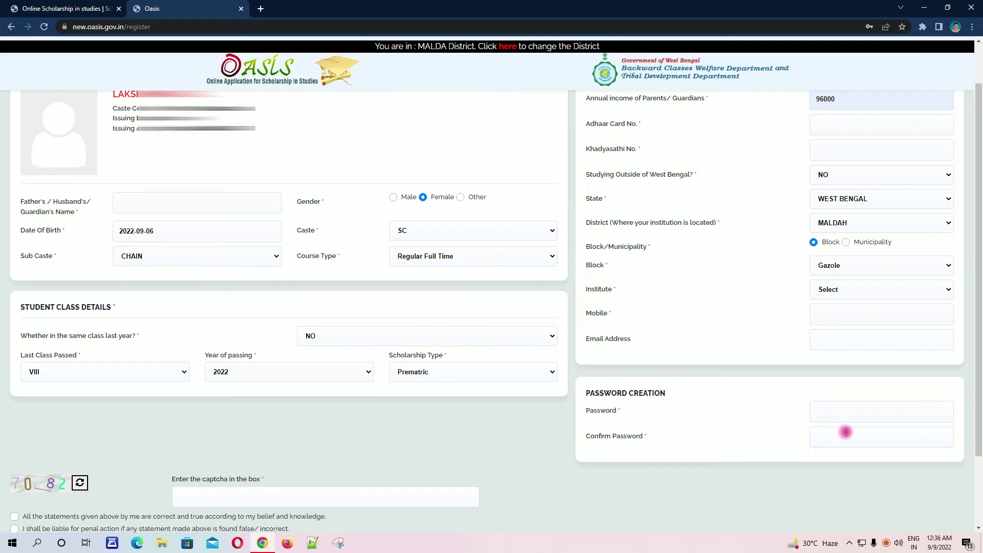
scroll(719, 404, "down", 2)
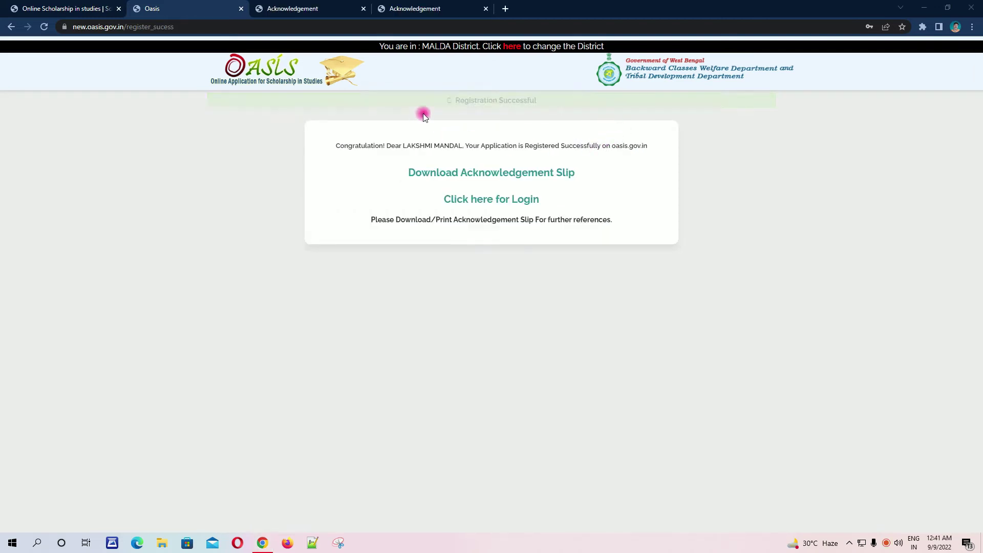
Step: Download the acknowledgement slip and go to the login page
left_click(428, 175)
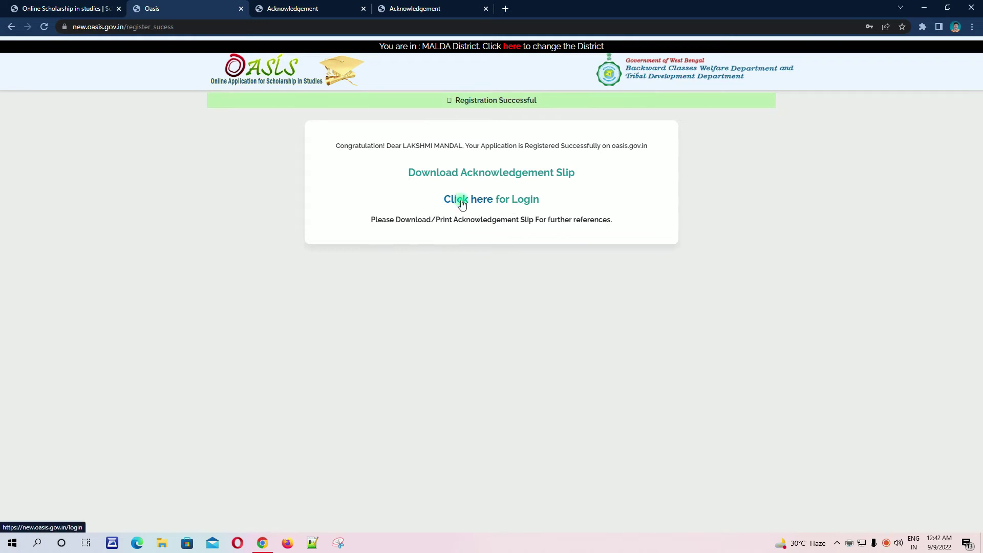
left_click(461, 201)
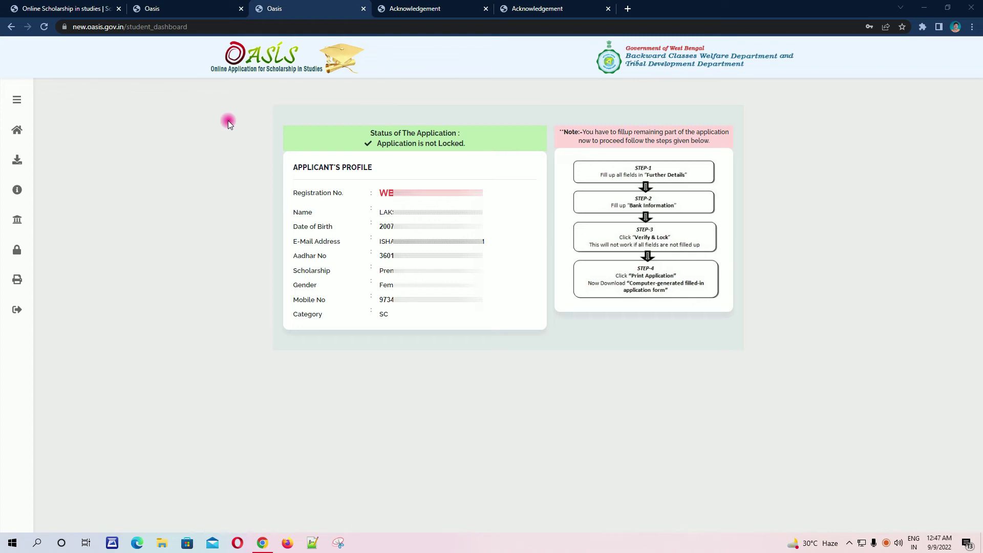
Step: Open Step 1 - Further Details from the left sidebar
mouse_move(14, 125)
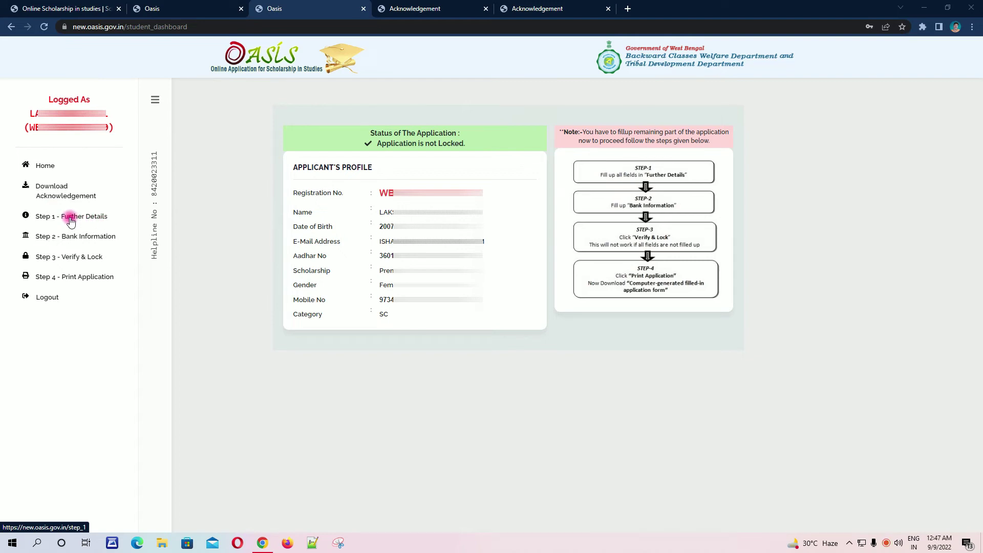
left_click(70, 219)
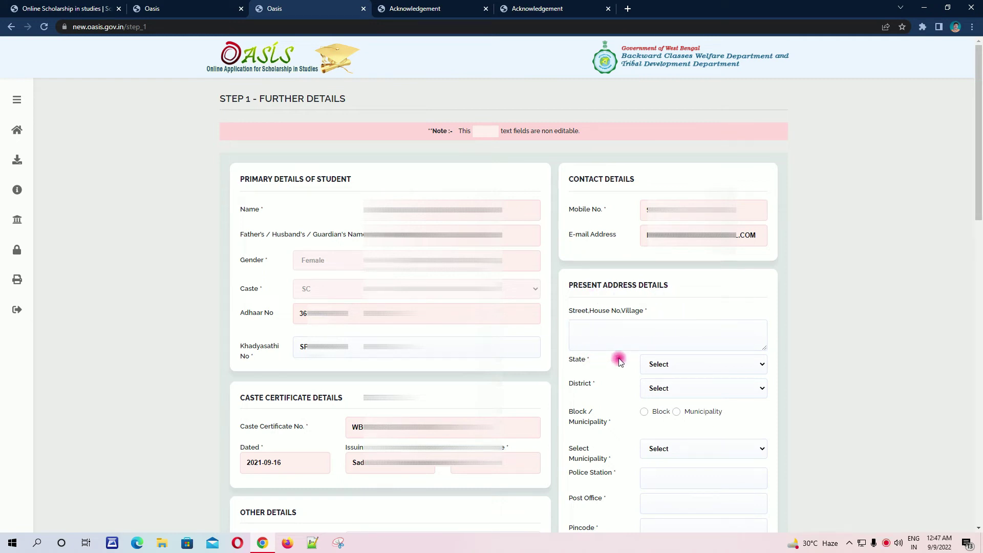
Step: Set the present address to WEST BENGAL, MALDAH district, Gazole block
left_click(687, 363)
left_click(665, 197)
left_click(644, 389)
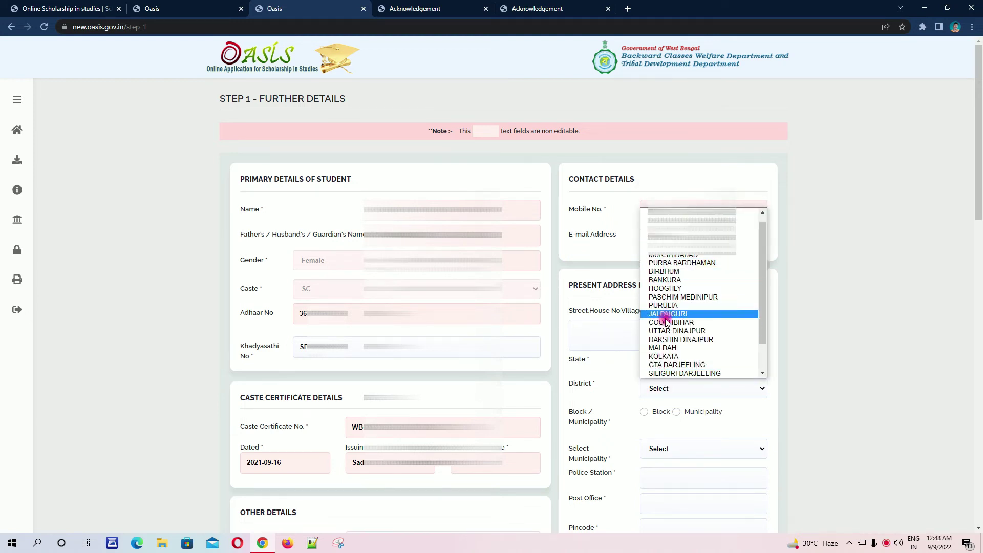
left_click(662, 348)
scroll(644, 210, "down", 4)
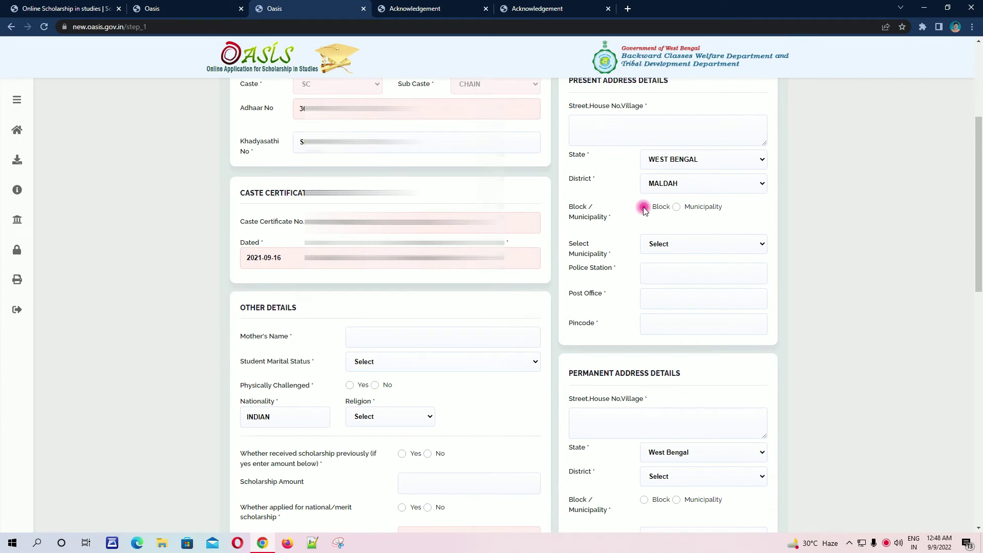
left_click(645, 208)
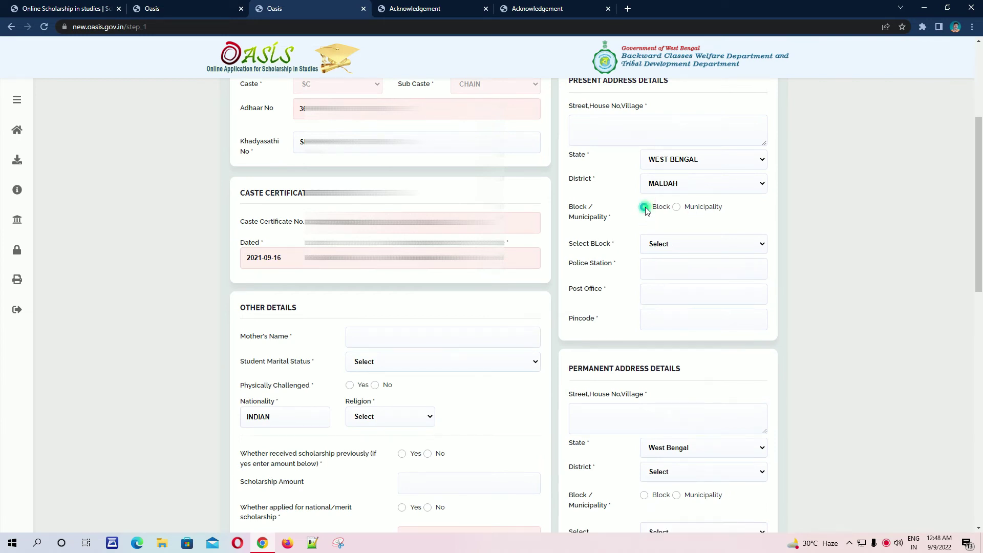
left_click(698, 249)
left_click(665, 337)
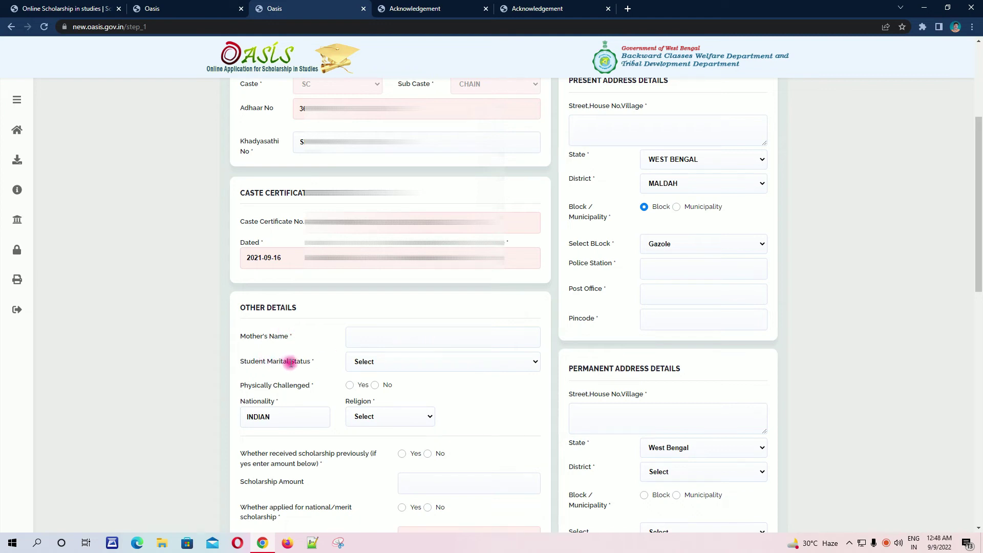
Step: Set Un-Married and Hindu, answering No to previous scholarship, merit scholarship and hosteller
left_click(396, 366)
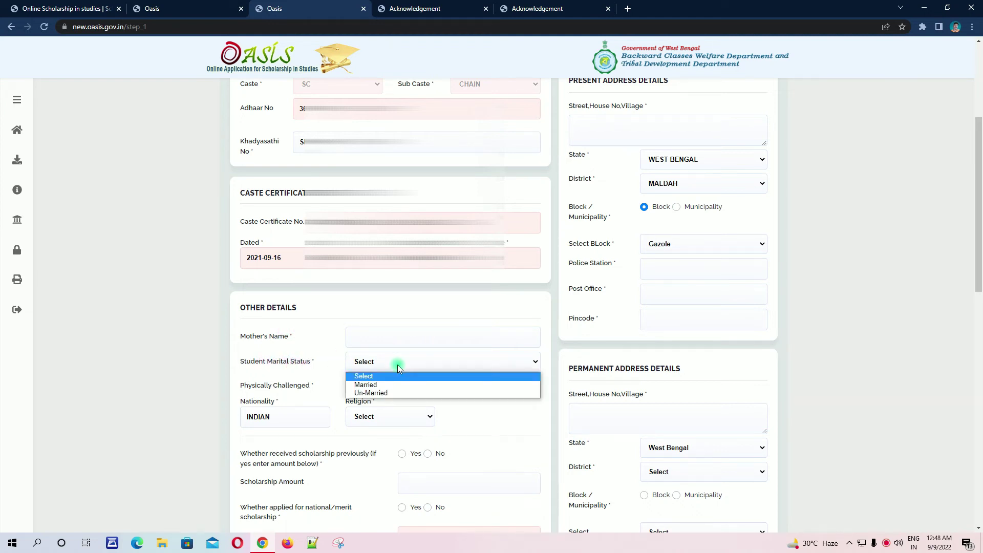
left_click(389, 394)
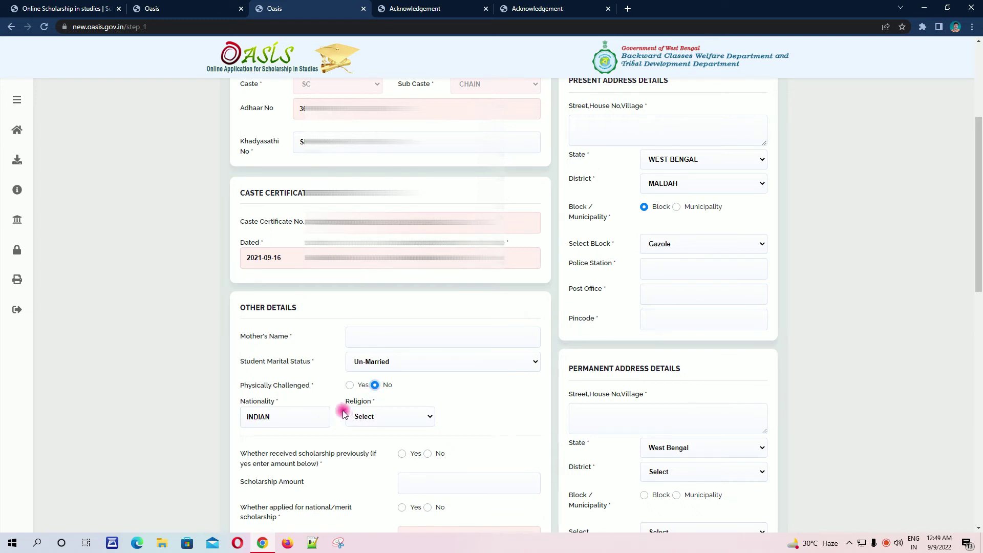
left_click(392, 418)
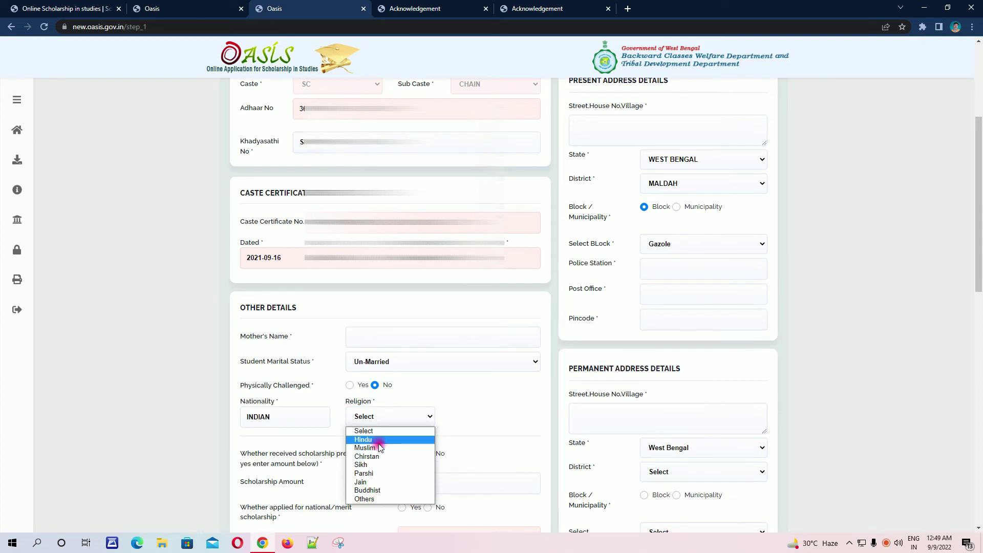
left_click(379, 442)
scroll(345, 425, "down", 3)
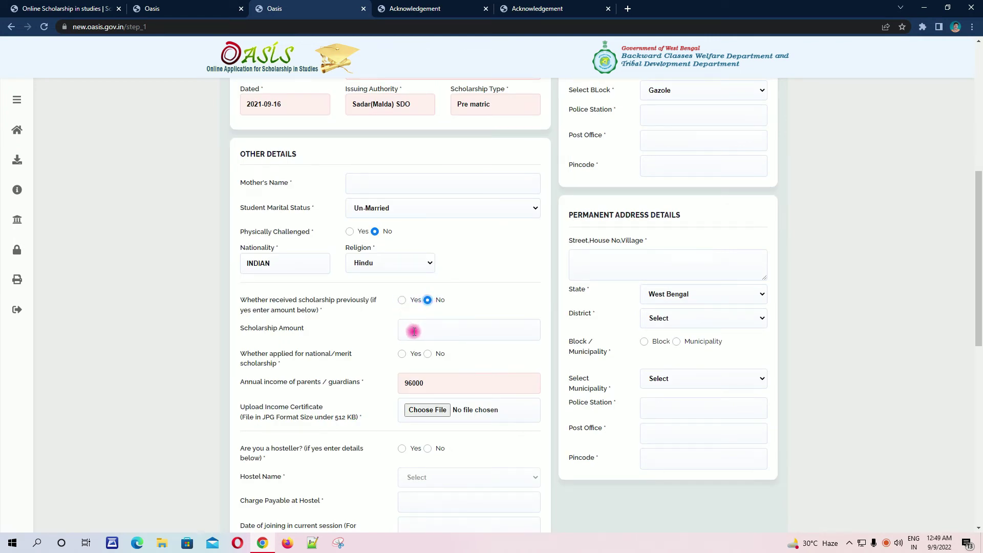
left_click(427, 300)
left_click(427, 354)
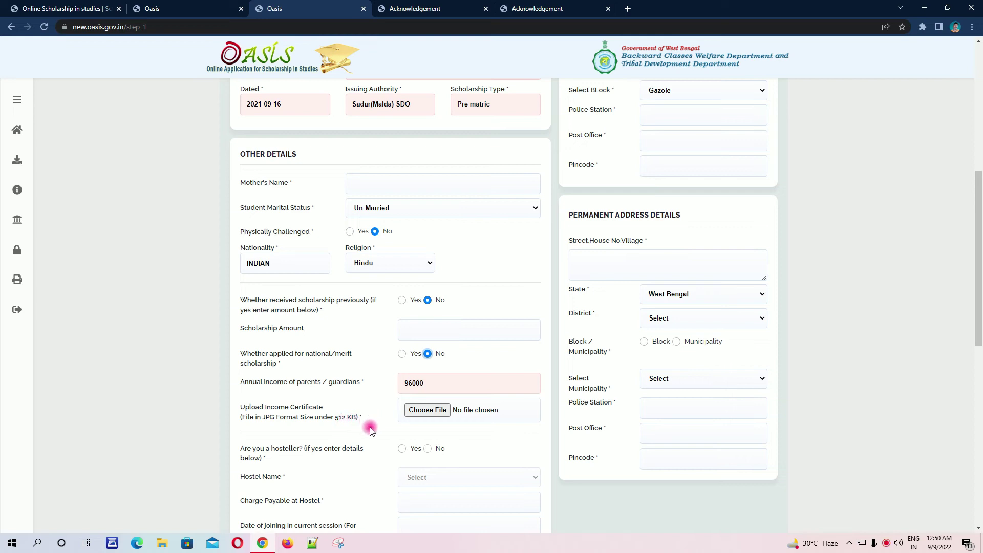
left_click(428, 449)
Step: Give the permanent address district MALDAH, block area type, and block Gazole
scroll(481, 436, "down", 2)
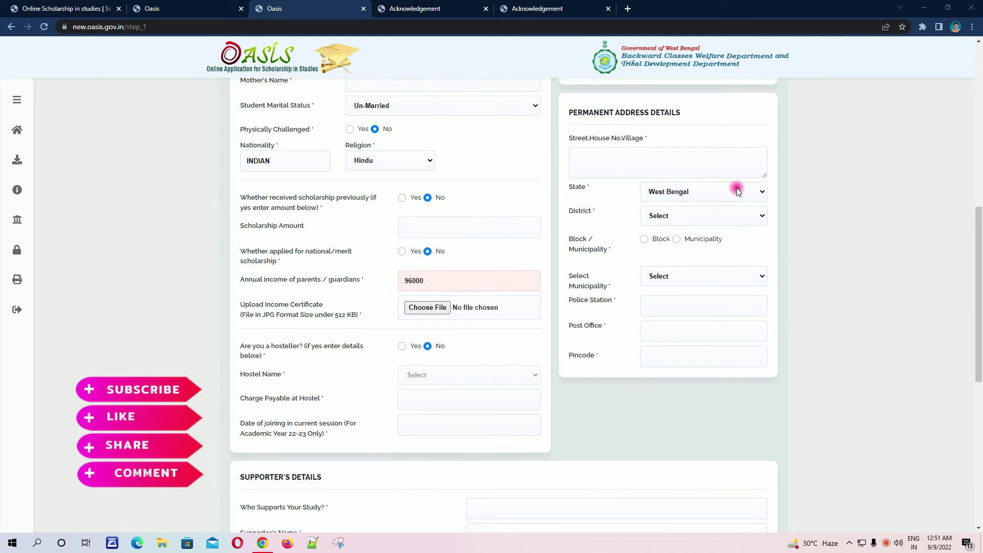
left_click(715, 215)
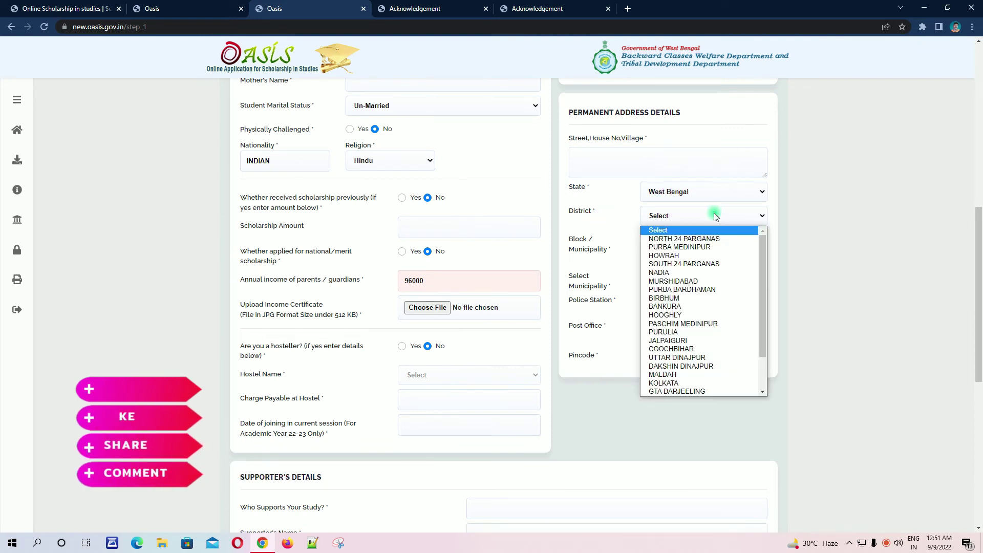
left_click(680, 379)
left_click(644, 239)
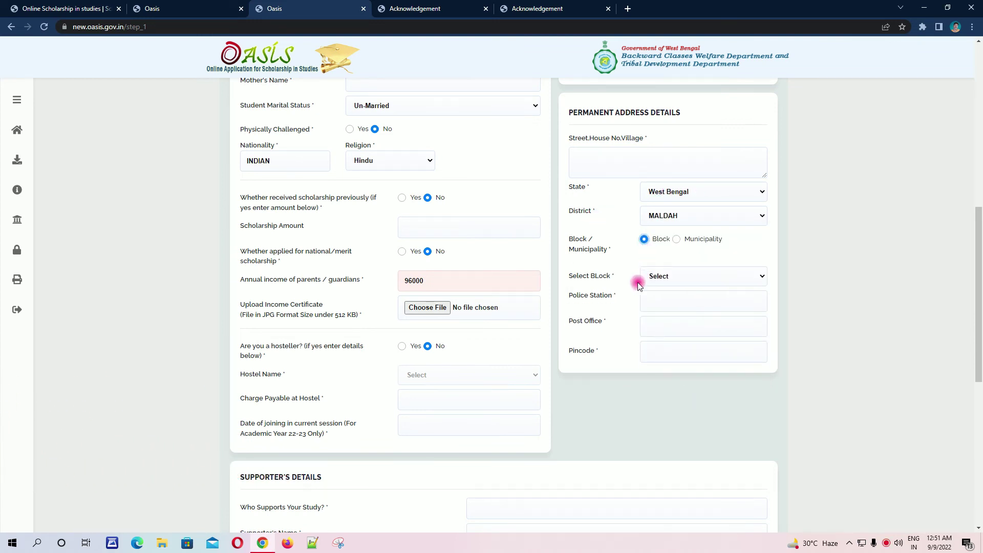
left_click(686, 276)
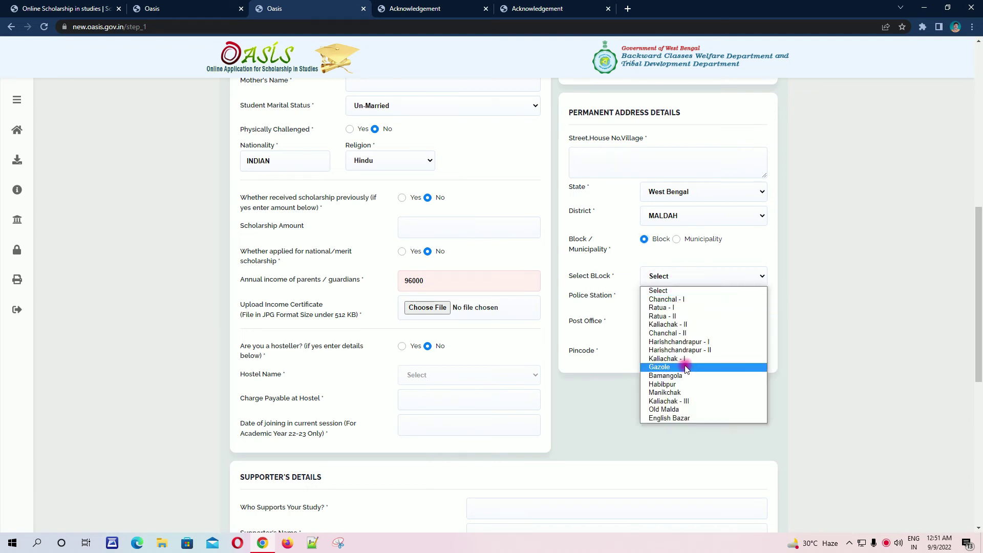
left_click(685, 367)
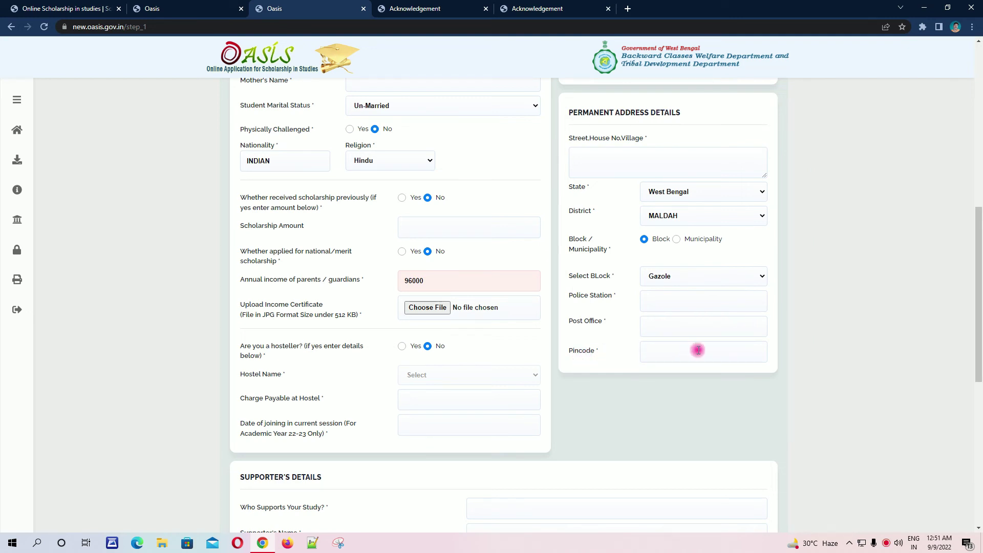
Step: Fill supporter FATHER, occupation FARMER, and literacy status 'None Parent are Literate'
scroll(698, 350, "down", 8)
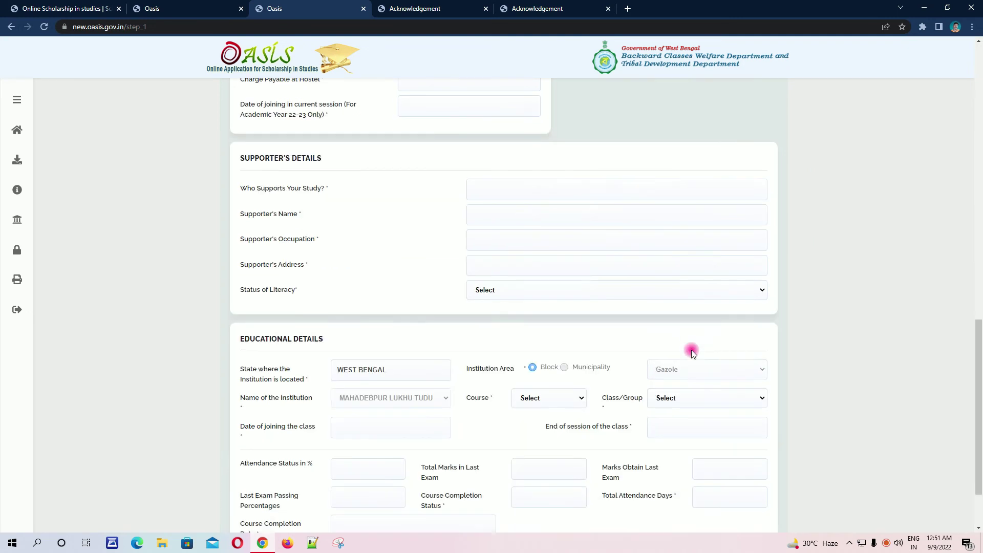
scroll(378, 106, "up", 1)
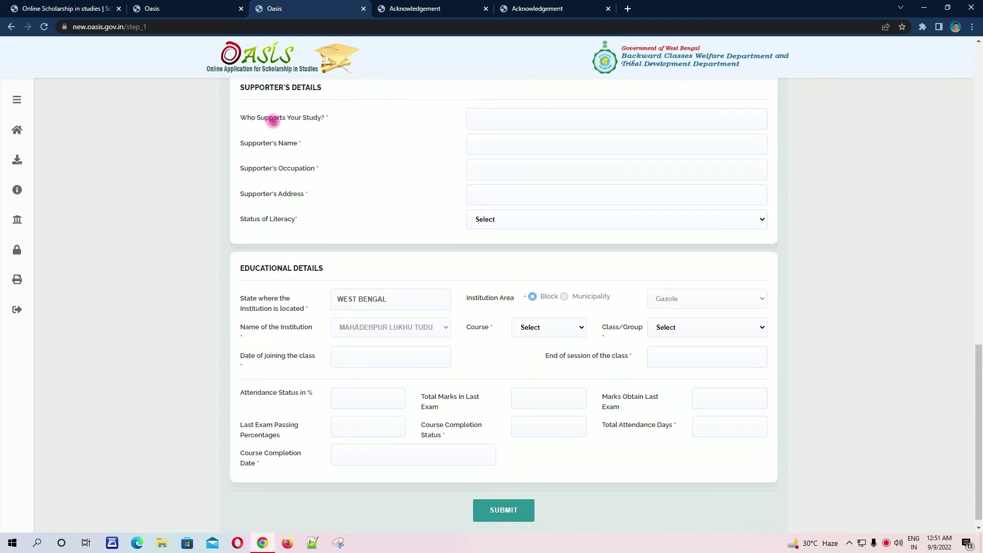
left_click(489, 120)
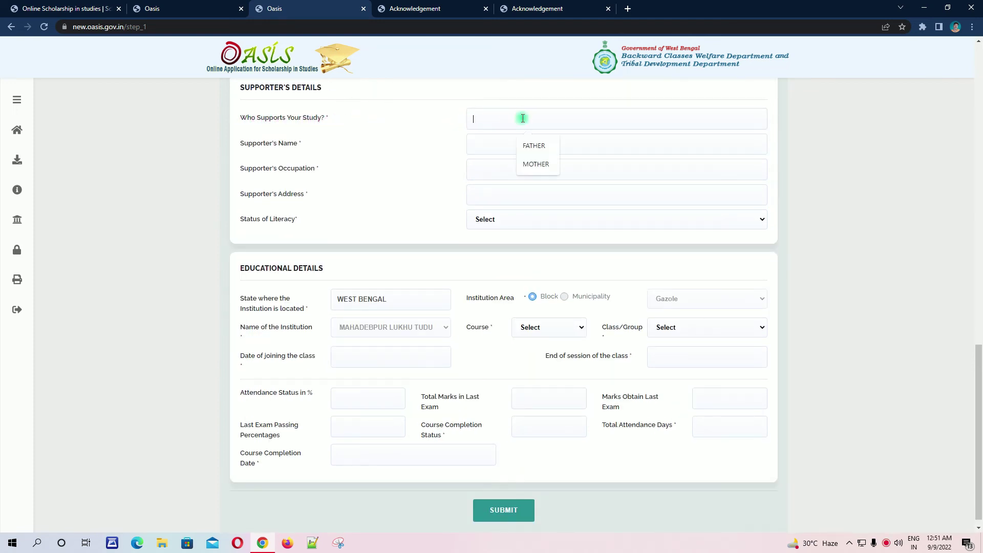
left_click(551, 147)
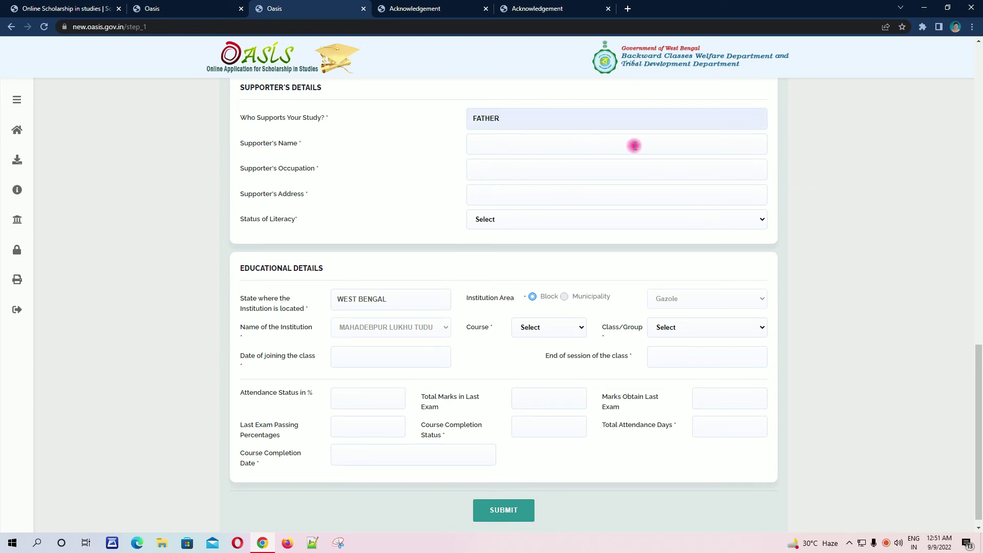
left_click(493, 169)
left_click(540, 200)
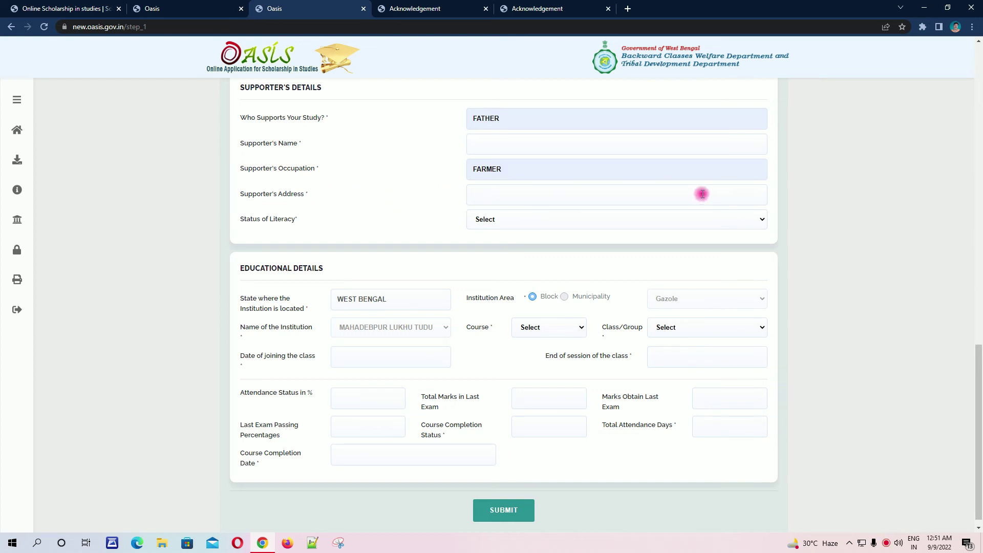
left_click(493, 220)
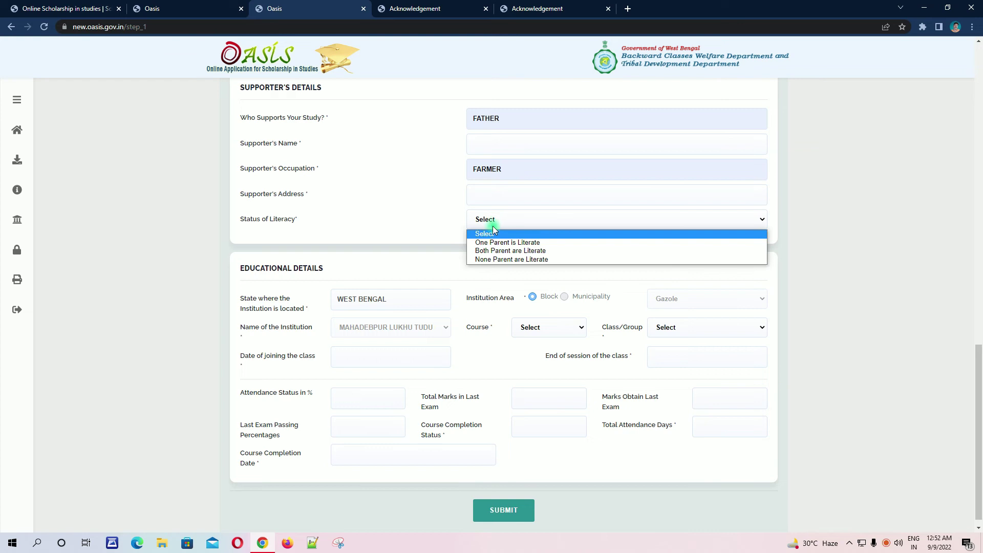
left_click(496, 260)
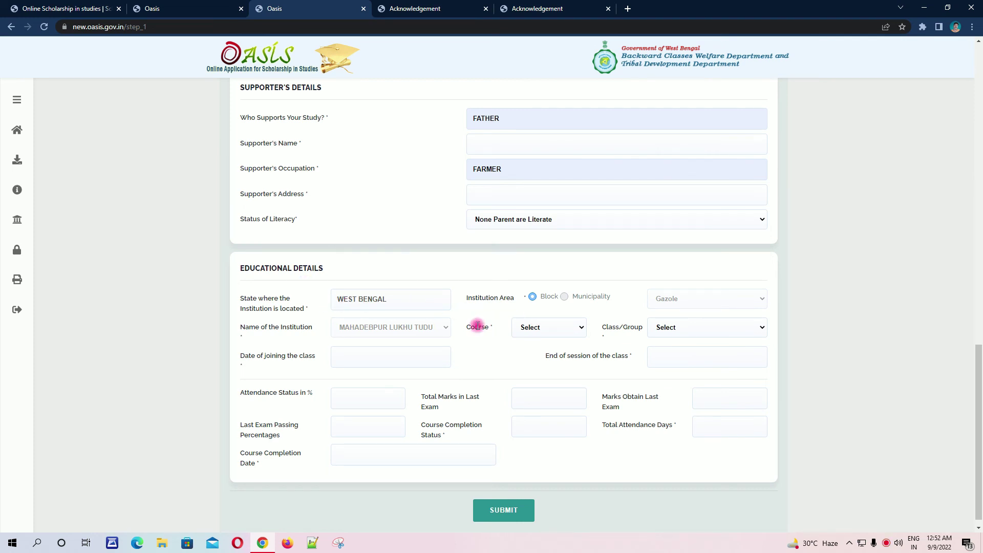
Step: Set course IX, 50% attendance, total marks 700, marks obtained 350, passing percentage 50
left_click(550, 328)
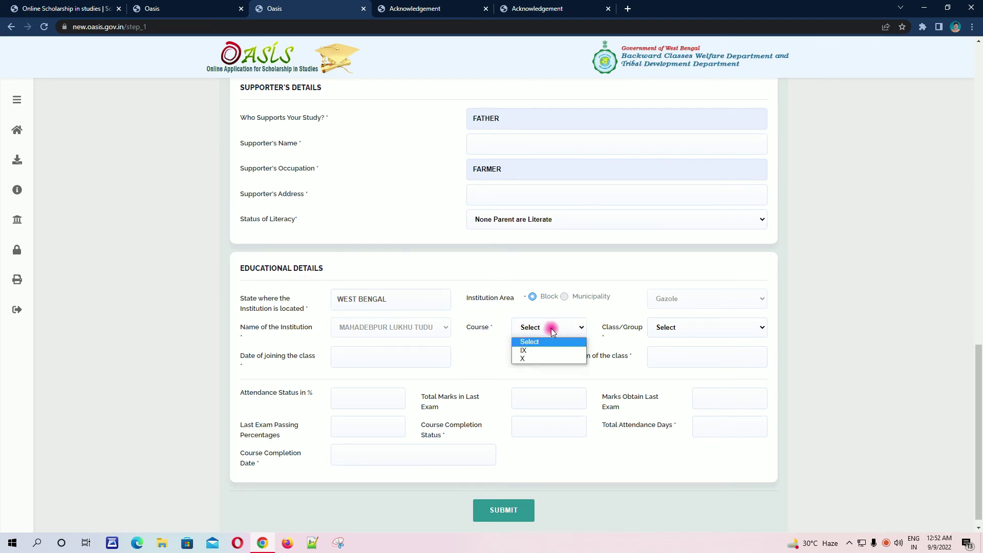
left_click(536, 352)
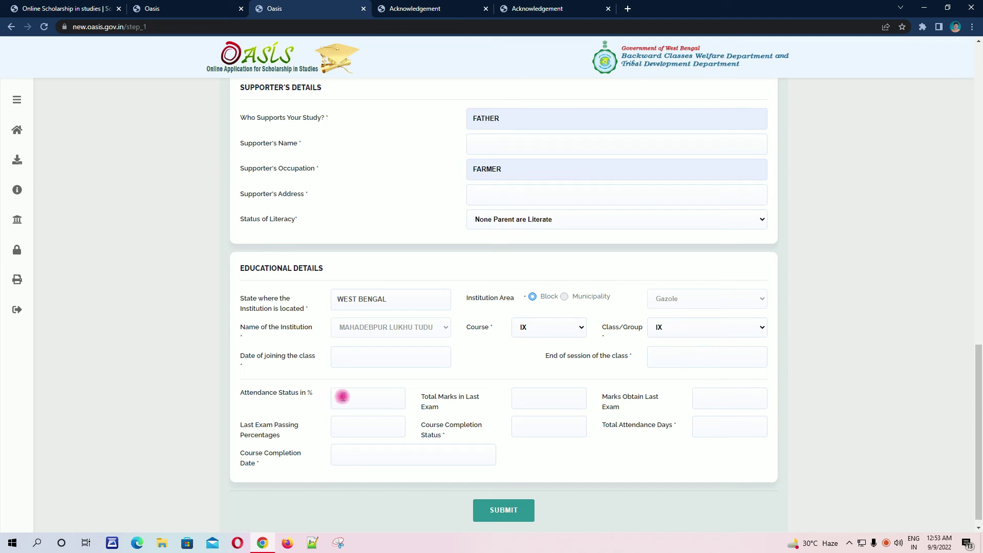
left_click(369, 397)
left_click(367, 443)
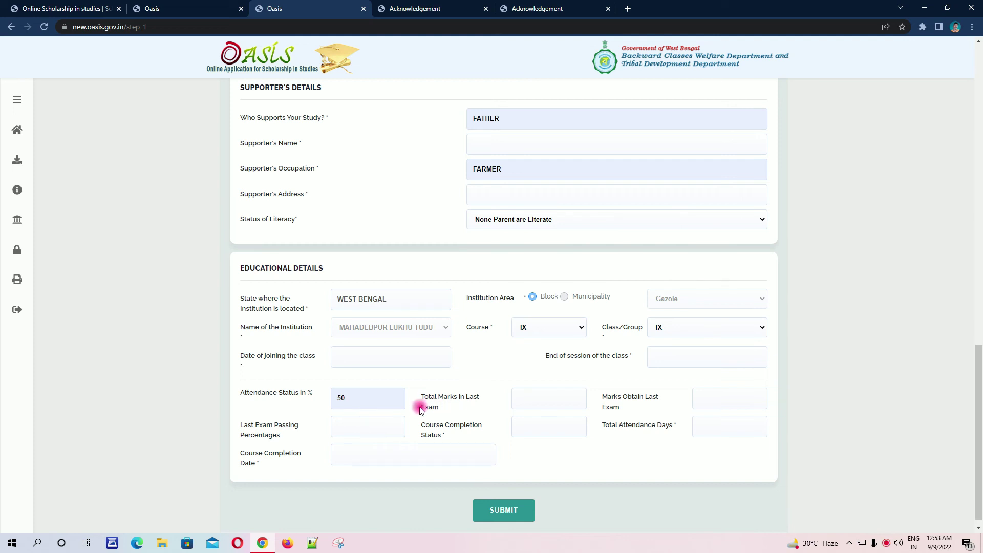
left_click(533, 401)
type("700")
left_click(711, 399)
type("3")
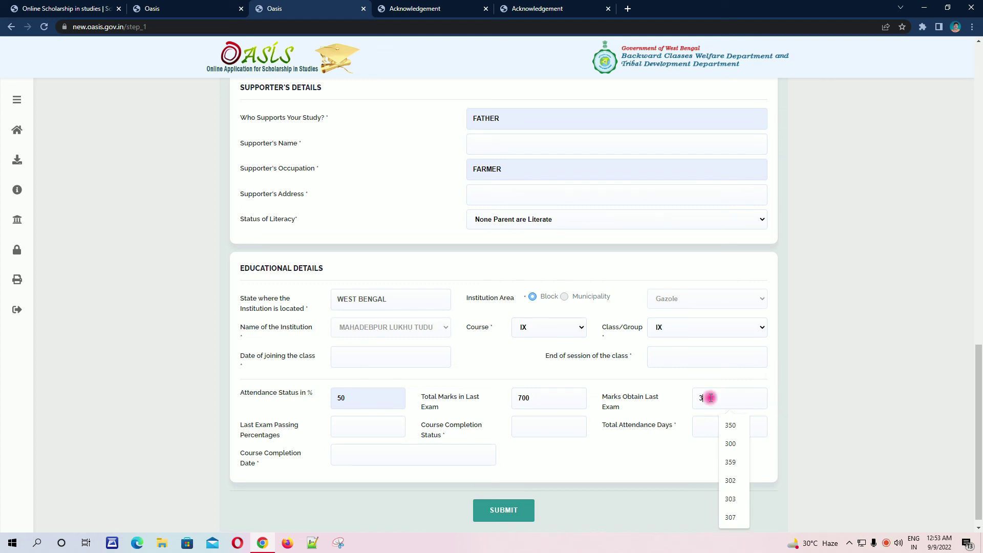
type("500")
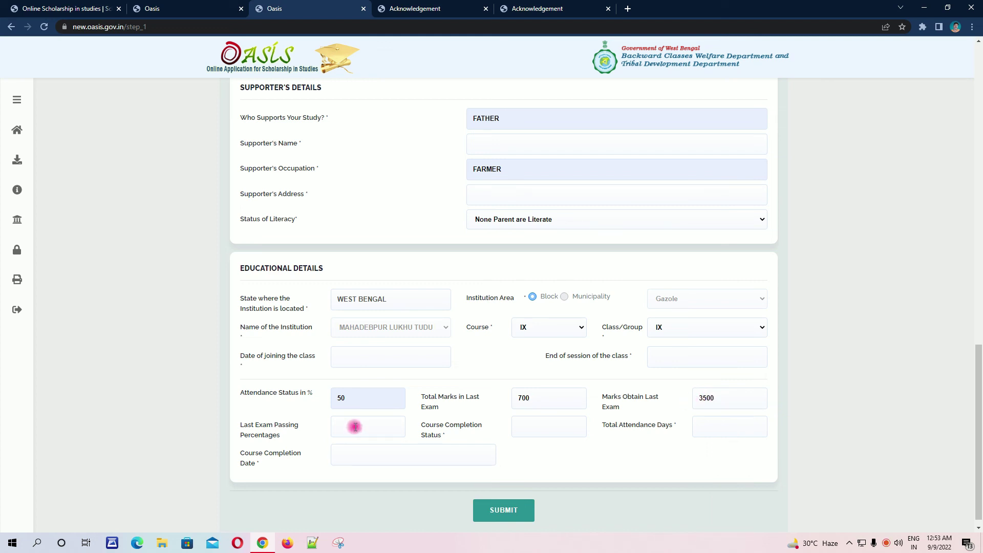
left_click(354, 425)
type("50")
key("BackSpace")
Step: Set completion status PASS, 150 attendance days, and completion date 14 July 2023
left_click(539, 426)
left_click(556, 453)
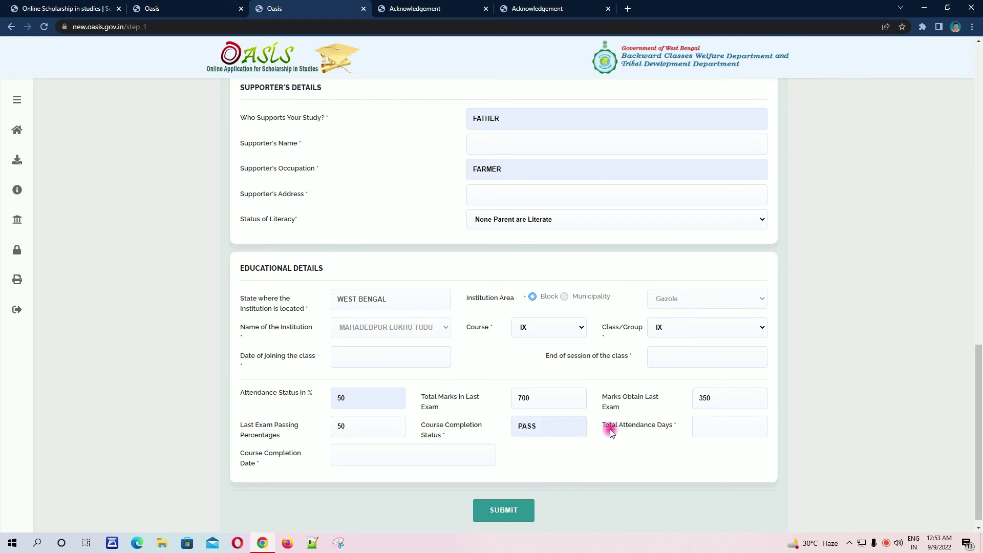
left_click(719, 426)
left_click(733, 470)
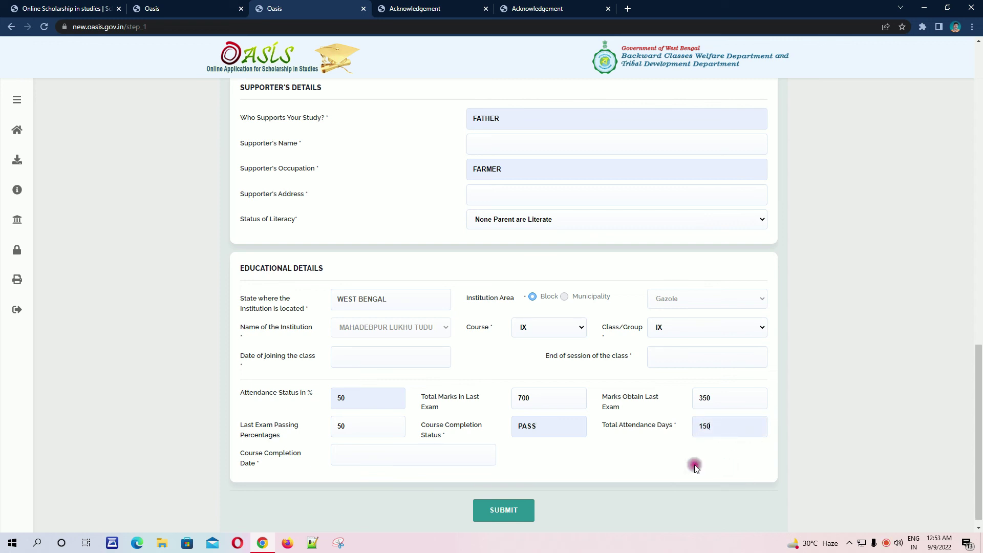
left_click(374, 458)
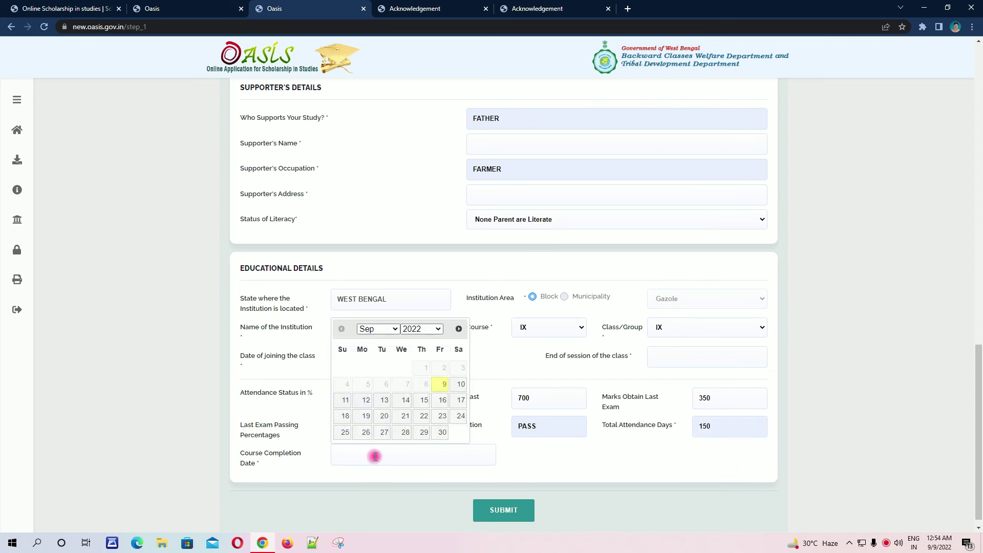
left_click(422, 330)
left_click(412, 349)
left_click(378, 328)
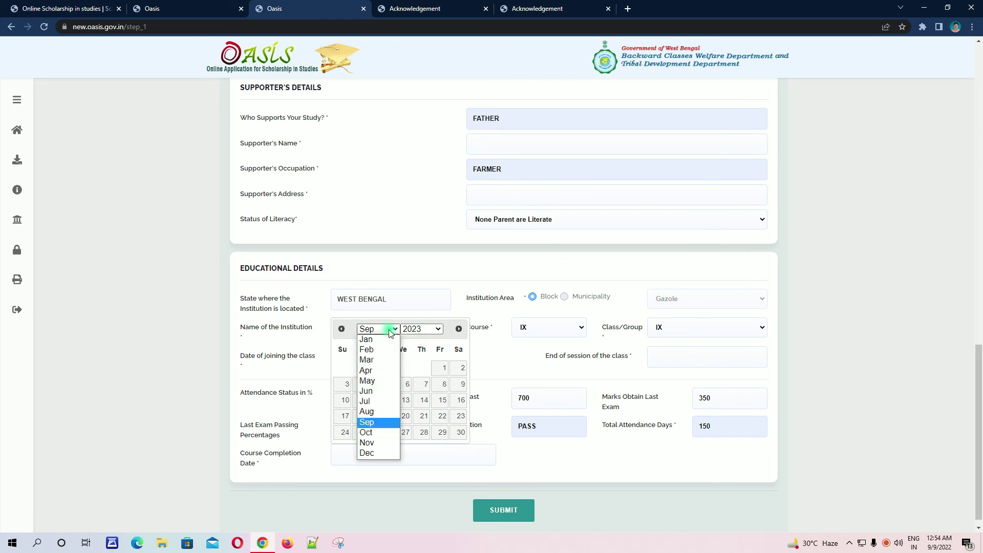
left_click(372, 401)
left_click(440, 400)
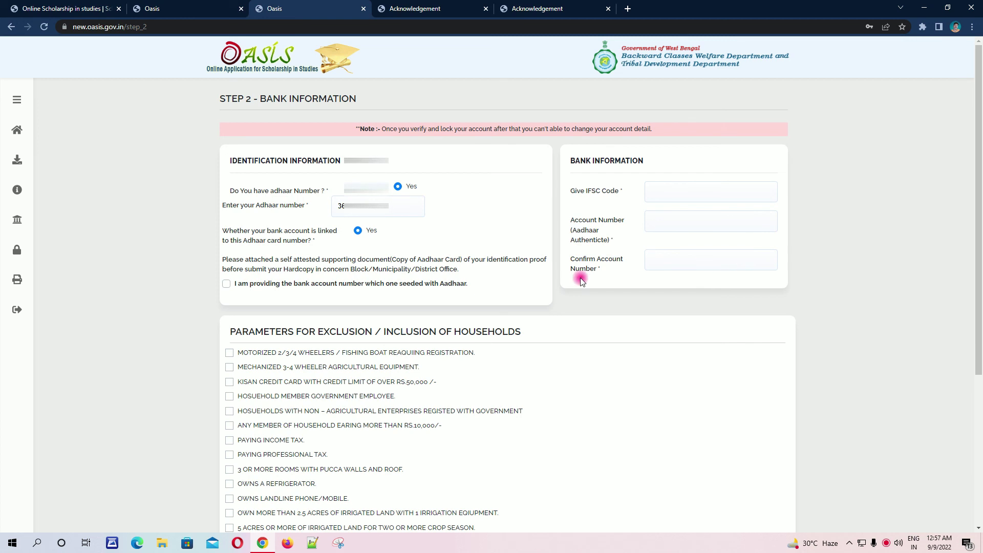
Step: Mark the bank account as Aadhaar-seeded, tick Cultivation as an income source, and save the bank details
left_click(241, 284)
scroll(439, 289, "down", 4)
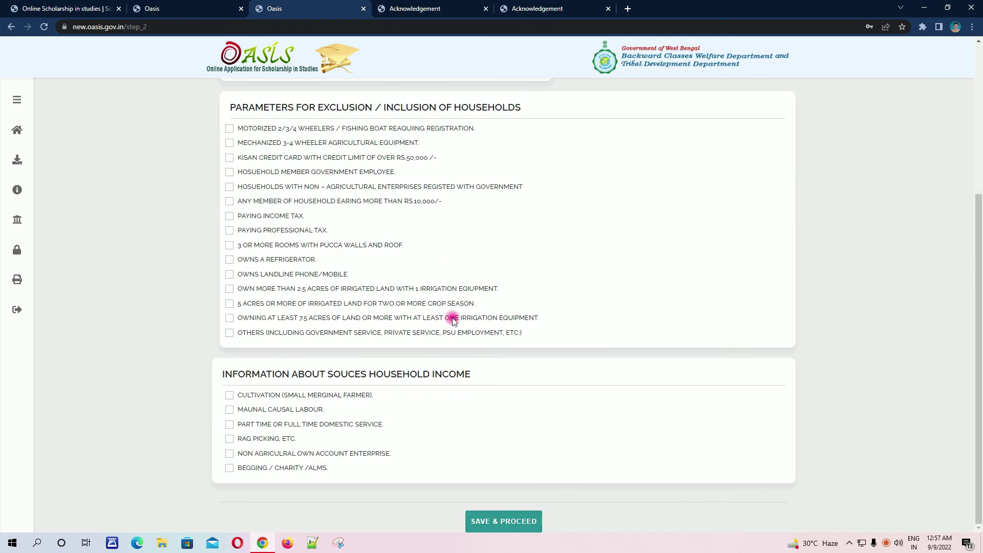
key("space")
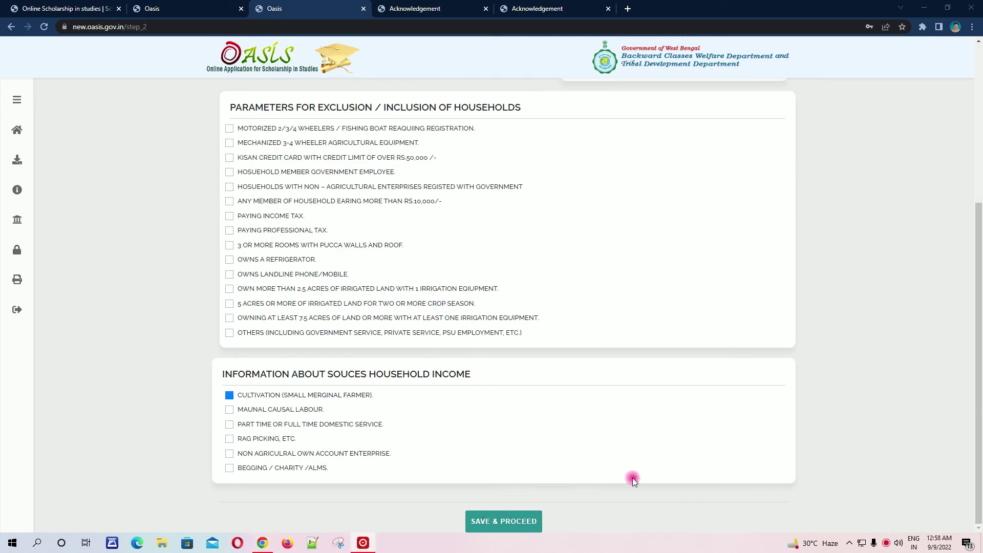
left_click(519, 521)
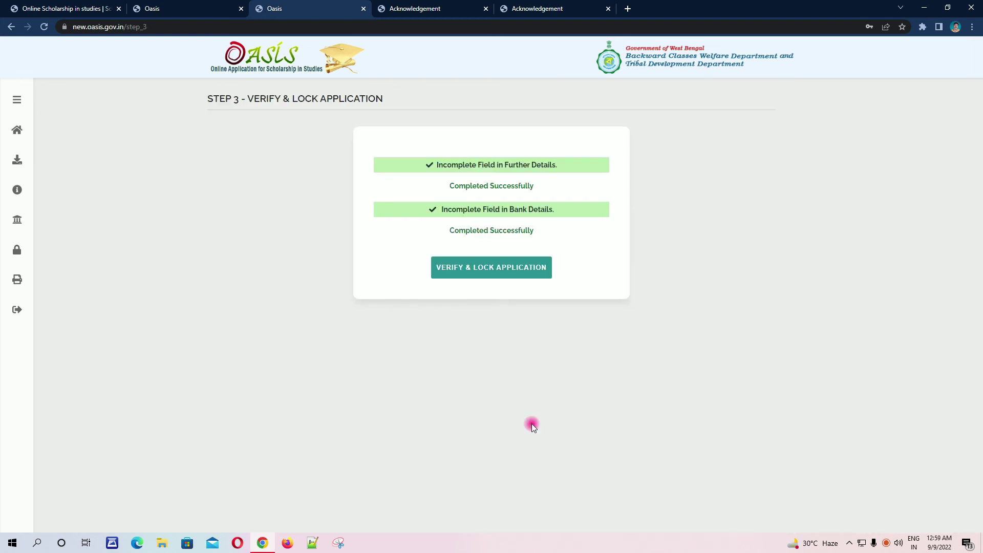
Step: Verify and lock the application, confirming the lock prompt
left_click(471, 268)
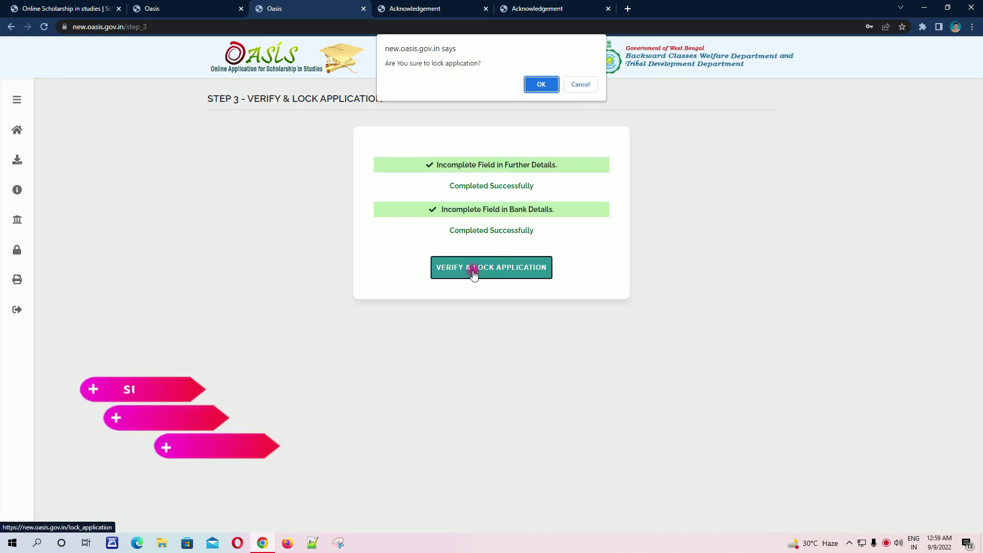
left_click(541, 83)
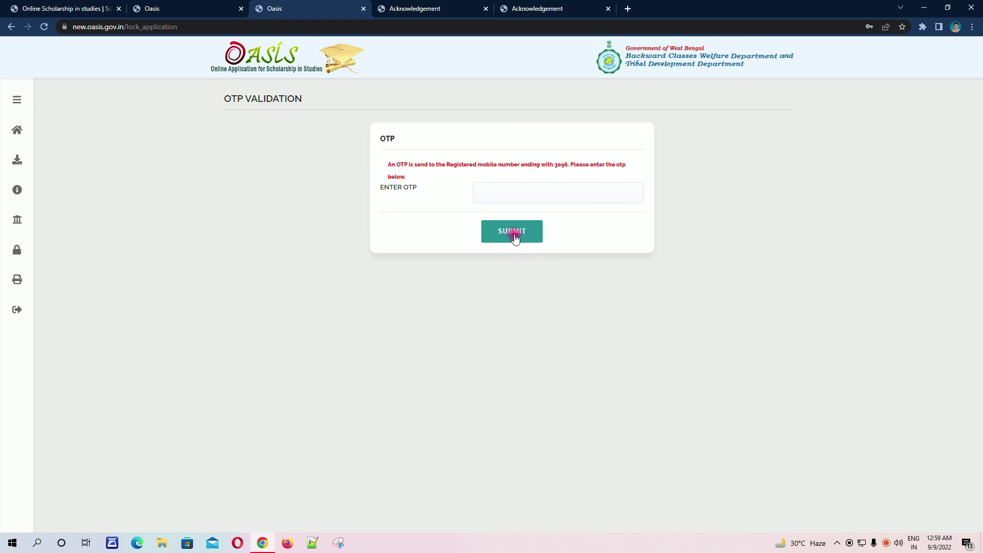
Step: Submit the one-time code sent to the registered mobile, then download the filled application form
left_click(496, 193)
key("Return")
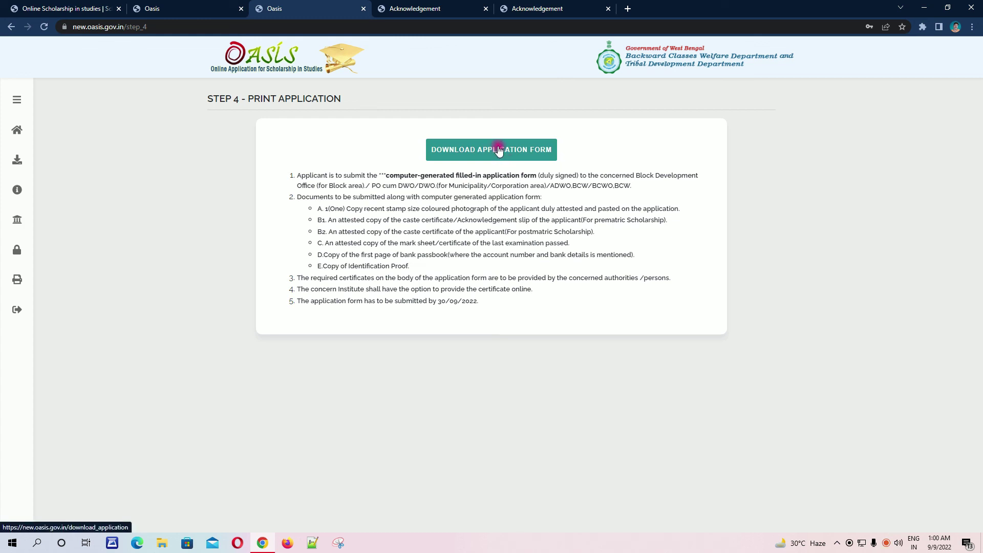
left_click(499, 149)
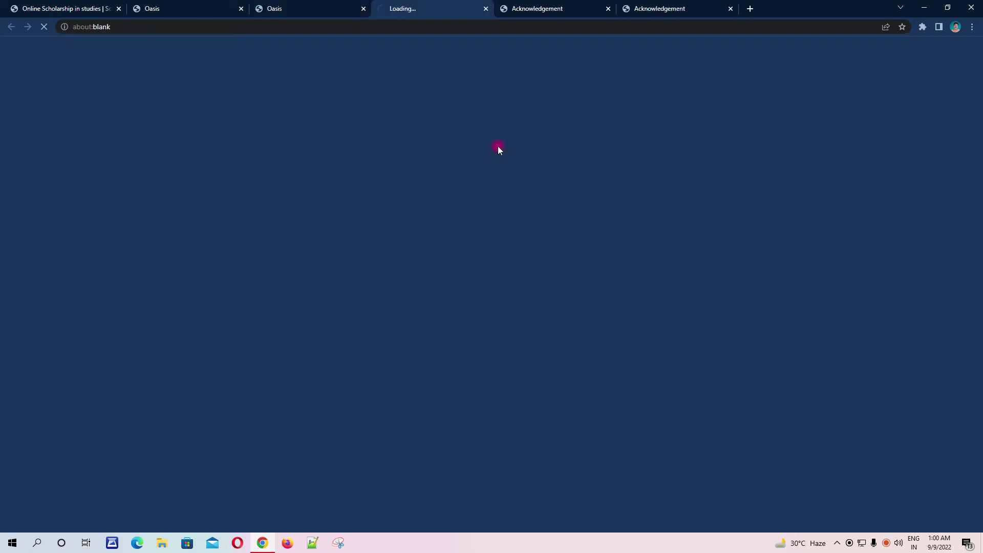